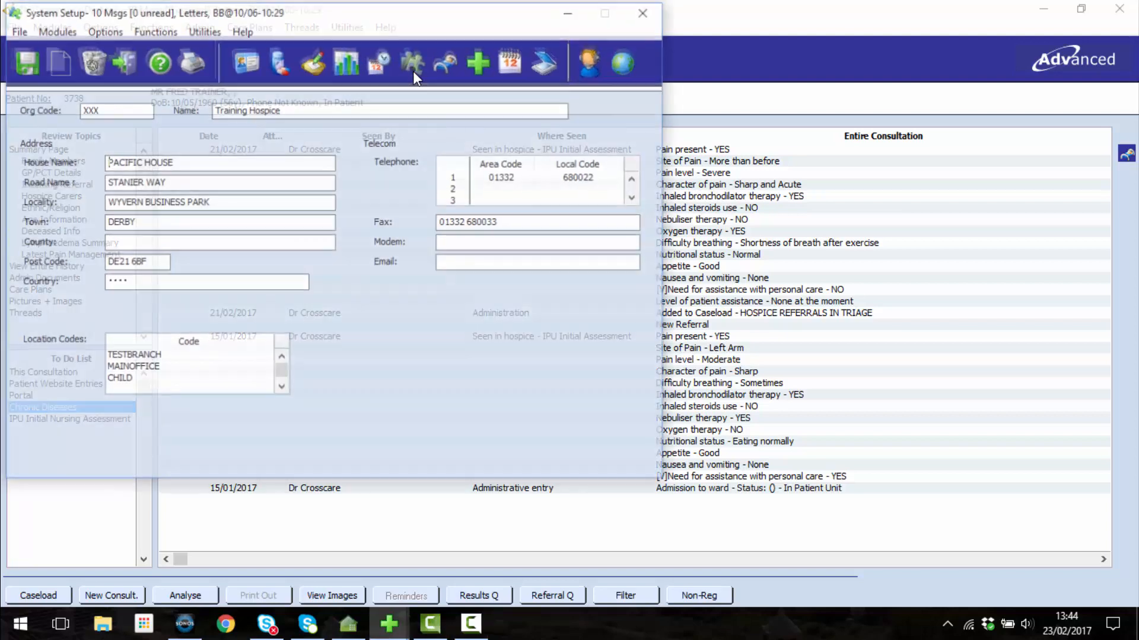
# - Open the Threads configuration in System Setup and start a thread named PAIN
pyautogui.click(99, 31)
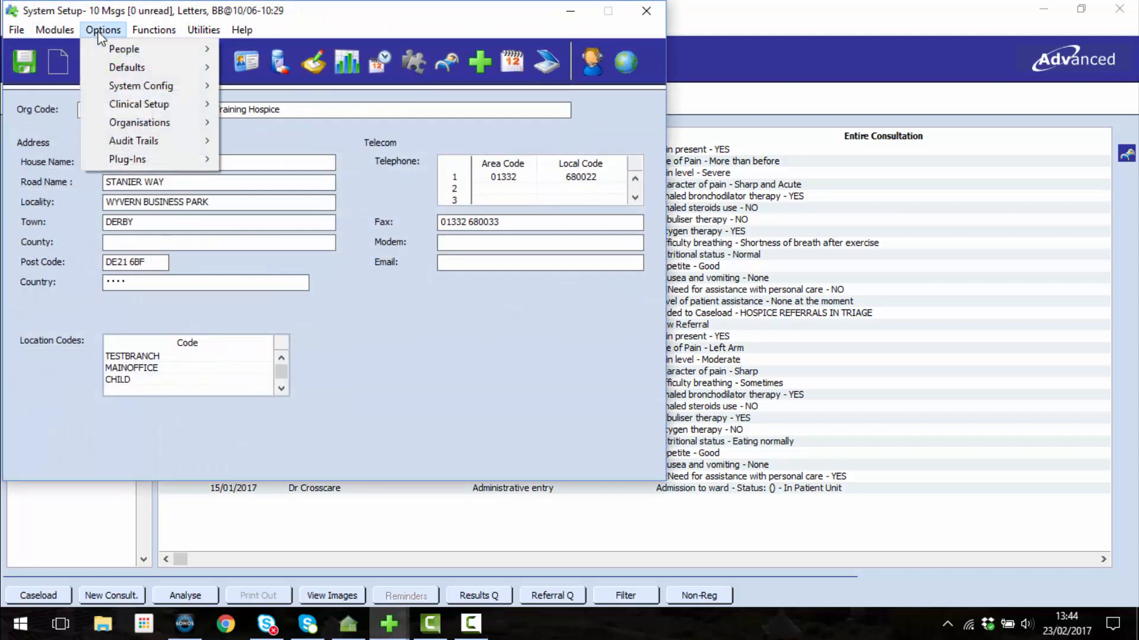
pyautogui.moveTo(101, 94)
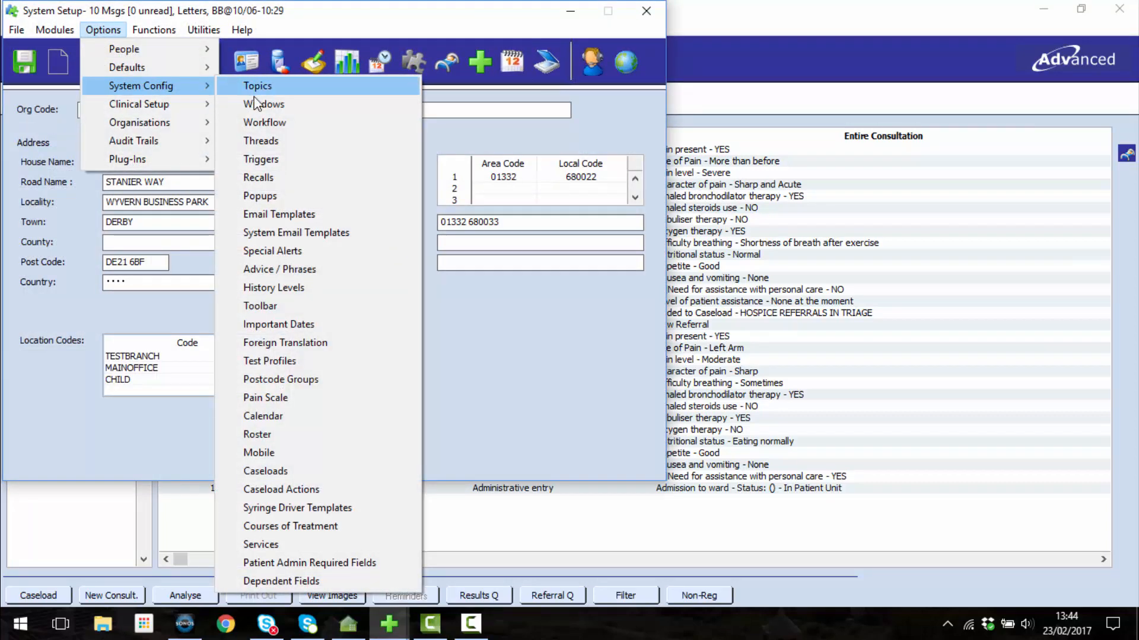
pyautogui.click(281, 142)
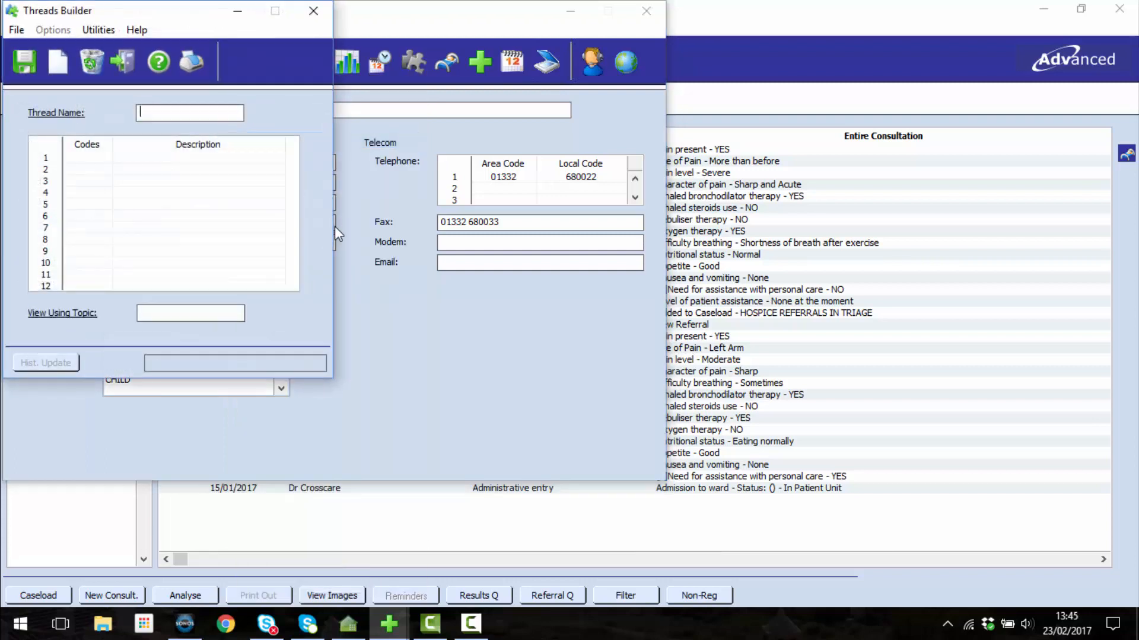
pyautogui.write('PAIN')
pyautogui.press('Tab')
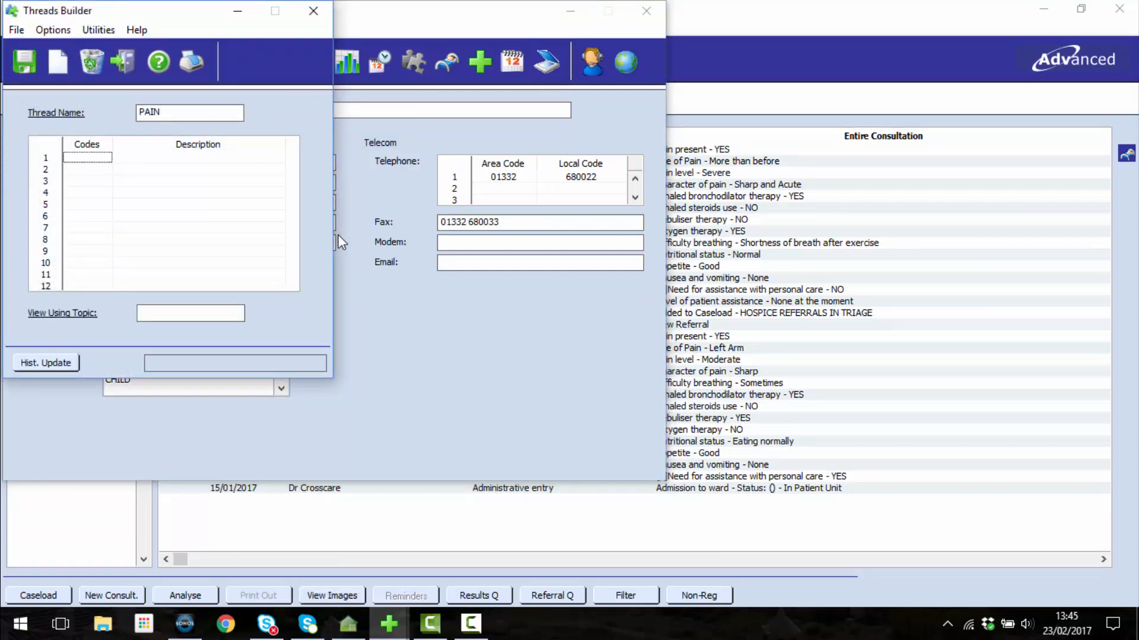
# - Look up "site of pain" in SNOMED and add the local concept Site of Pain as the thread's first code
pyautogui.doubleClick(86, 153)
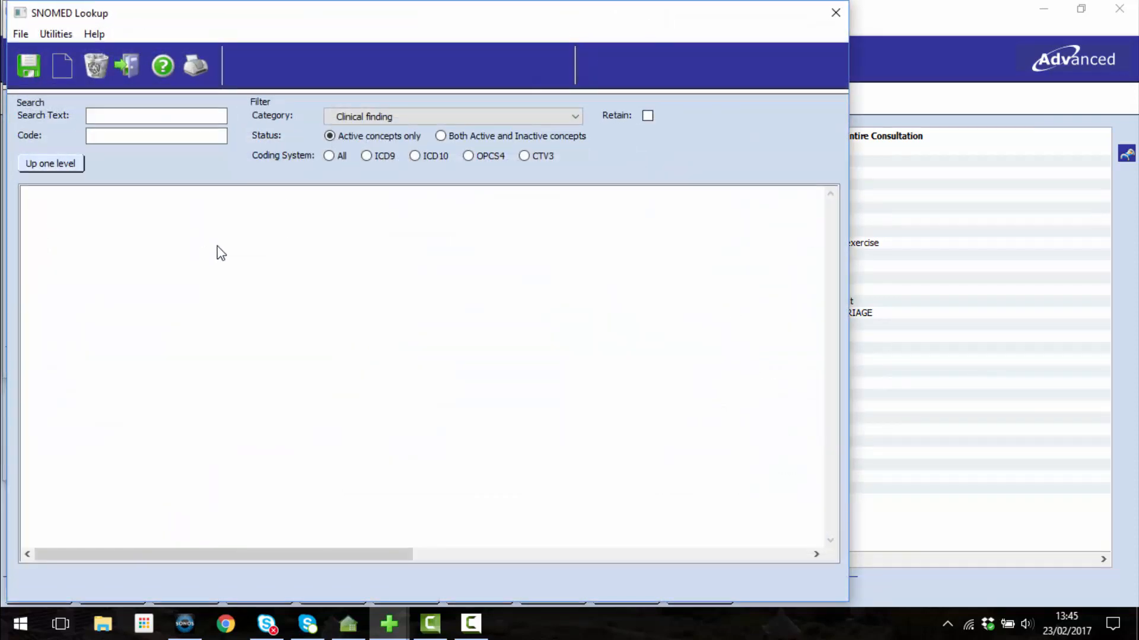
pyautogui.write('site of pain')
pyautogui.press('Return')
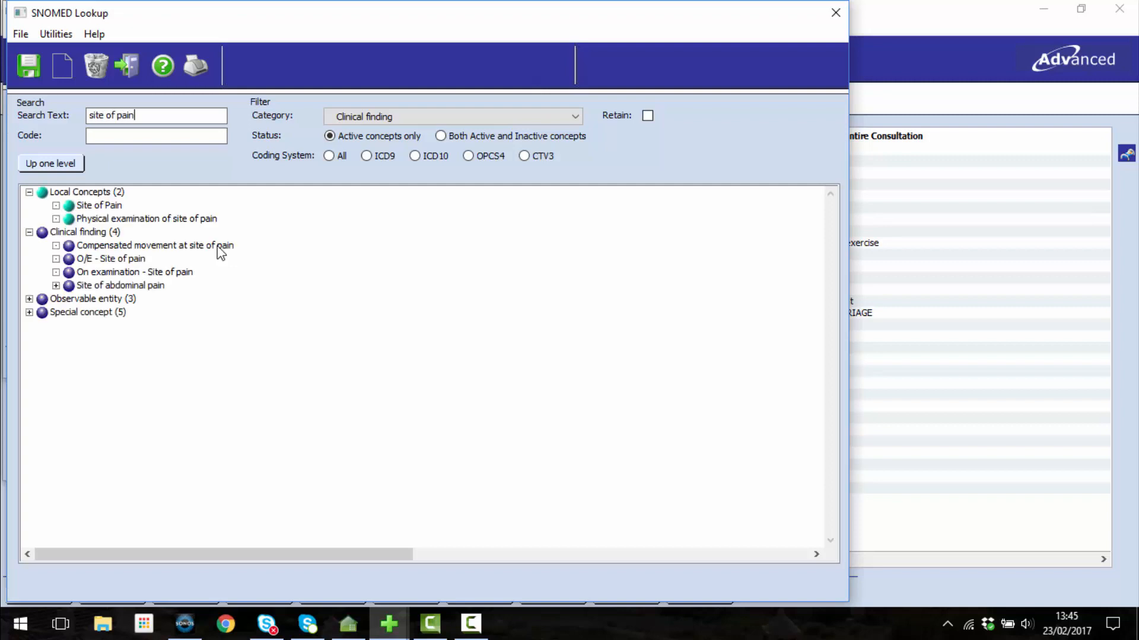
pyautogui.doubleClick(95, 205)
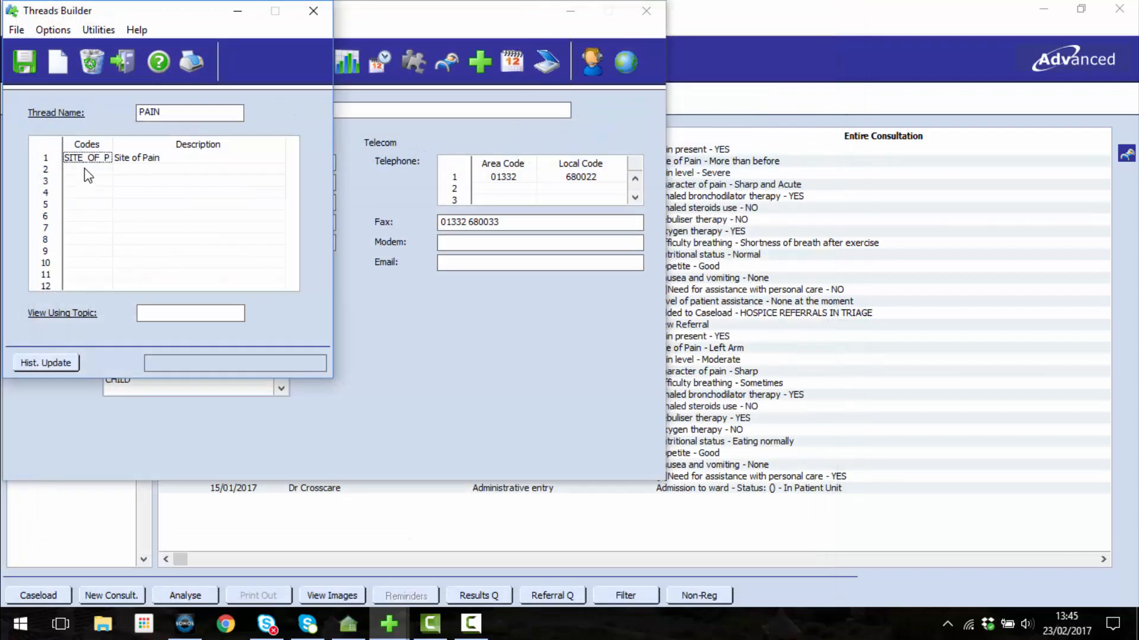
# - Look up "severity of pain" and add the local concept Severity of Pain as the thread's second code
pyautogui.doubleClick(84, 169)
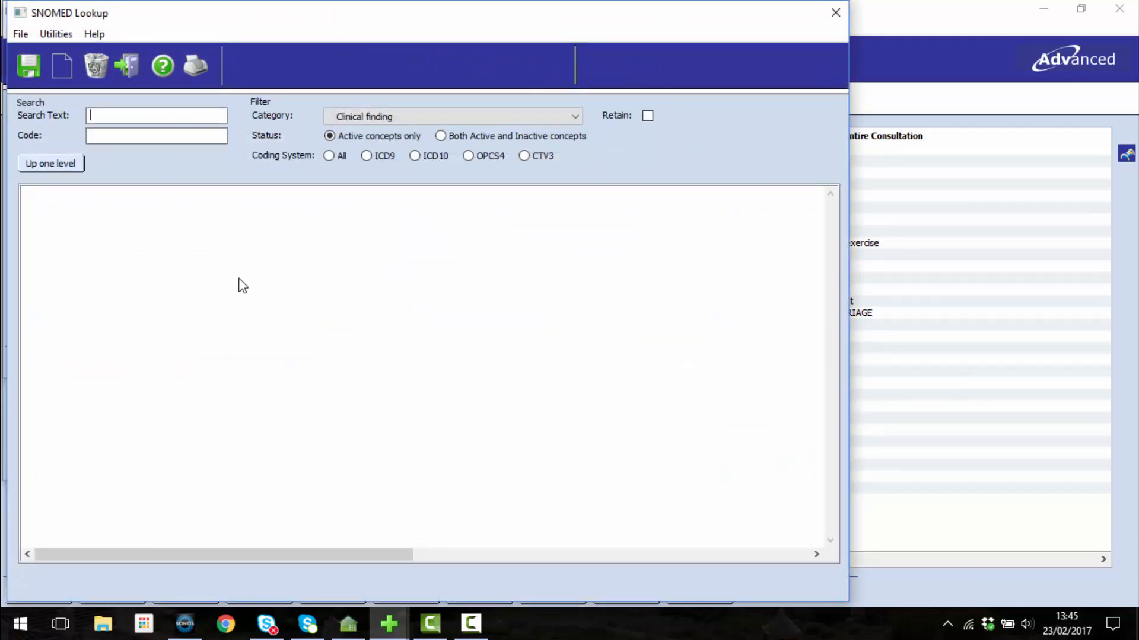
pyautogui.write('severity of pain')
pyautogui.press('Return')
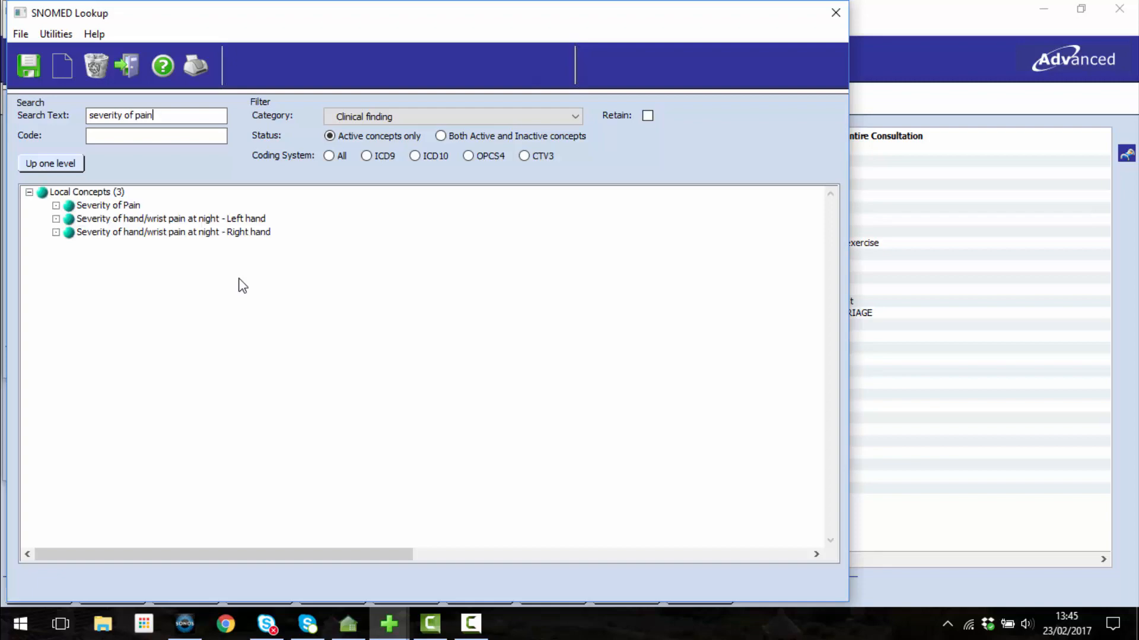
pyautogui.click(130, 207)
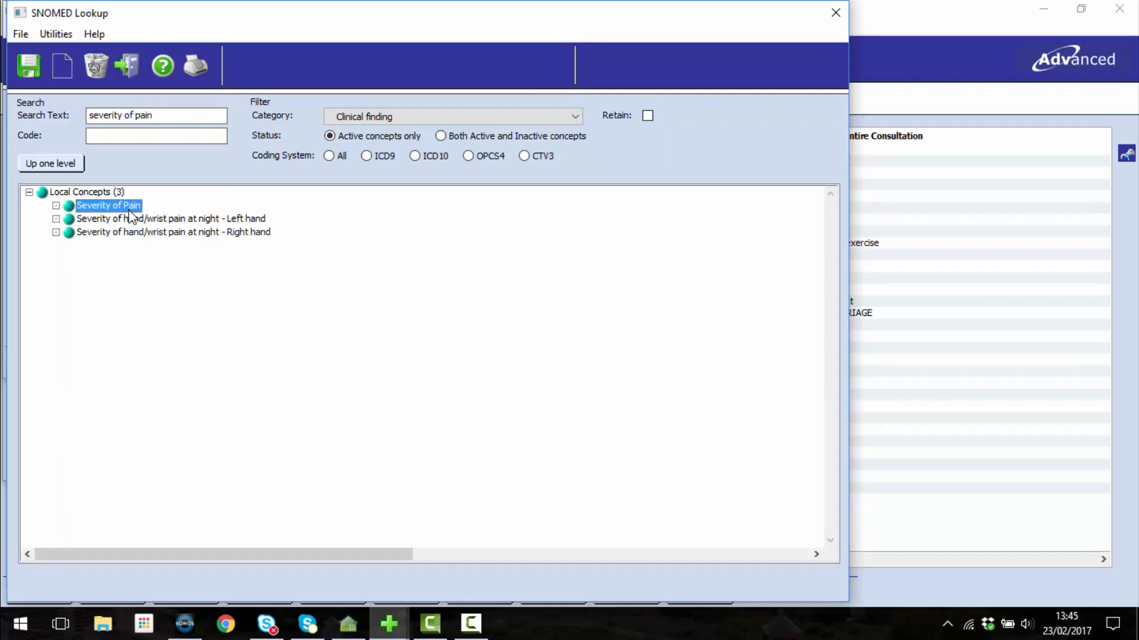
pyautogui.click(29, 65)
# - Add the Type of Pain concept as the third code and save the PAIN thread
pyautogui.click(83, 180)
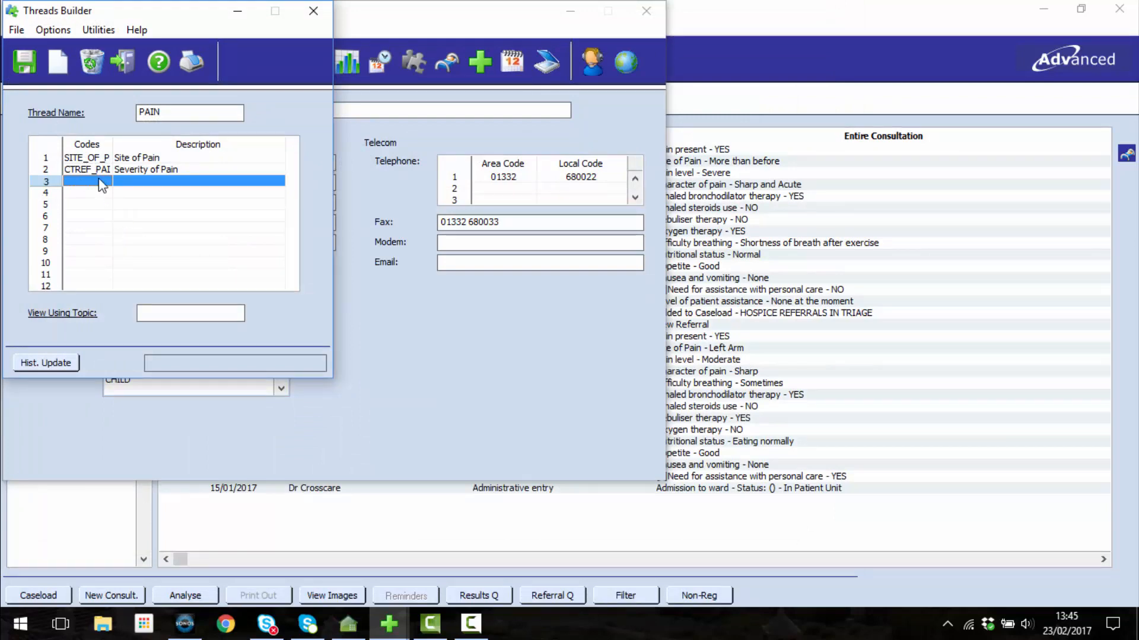
pyautogui.click(87, 145)
pyautogui.write('type of ')
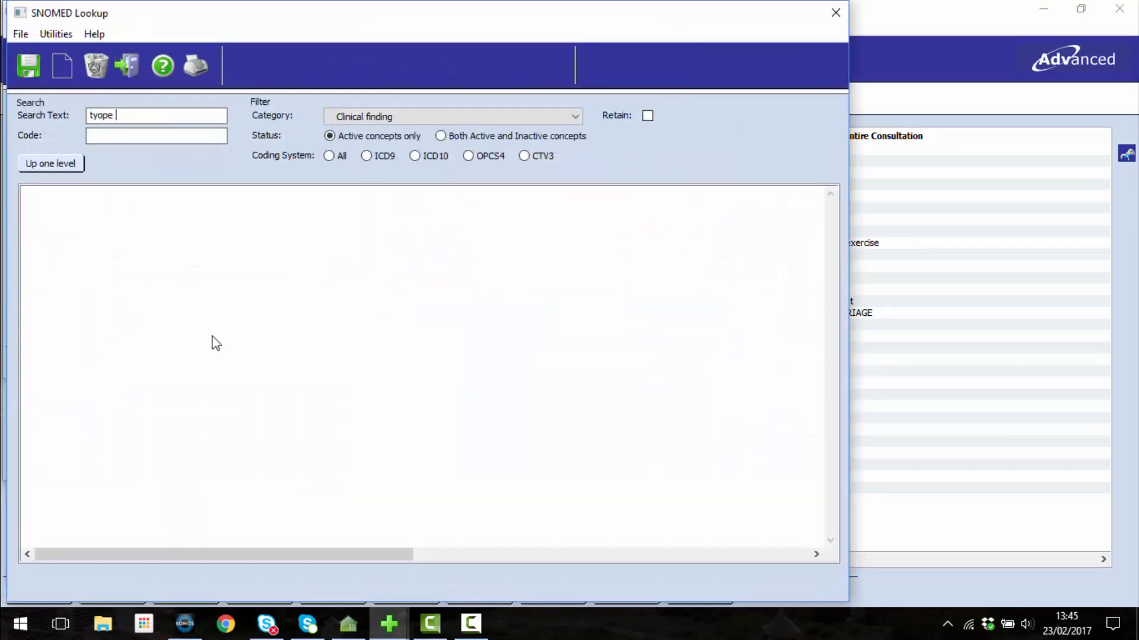
pyautogui.write('pain')
pyautogui.press('Return')
pyautogui.click(37, 69)
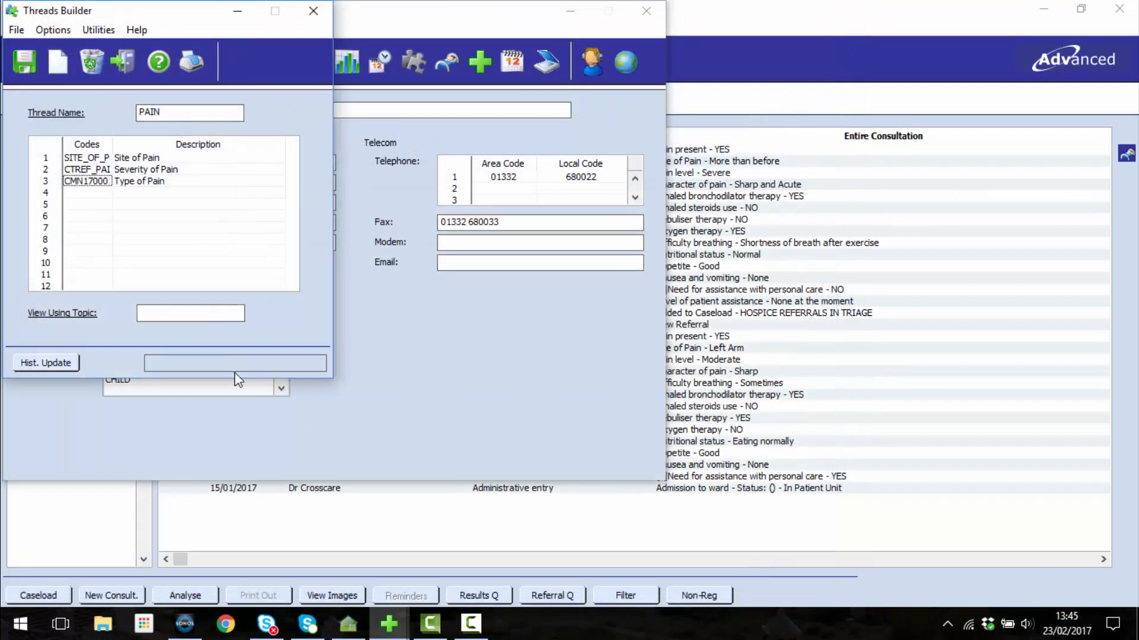
pyautogui.click(29, 61)
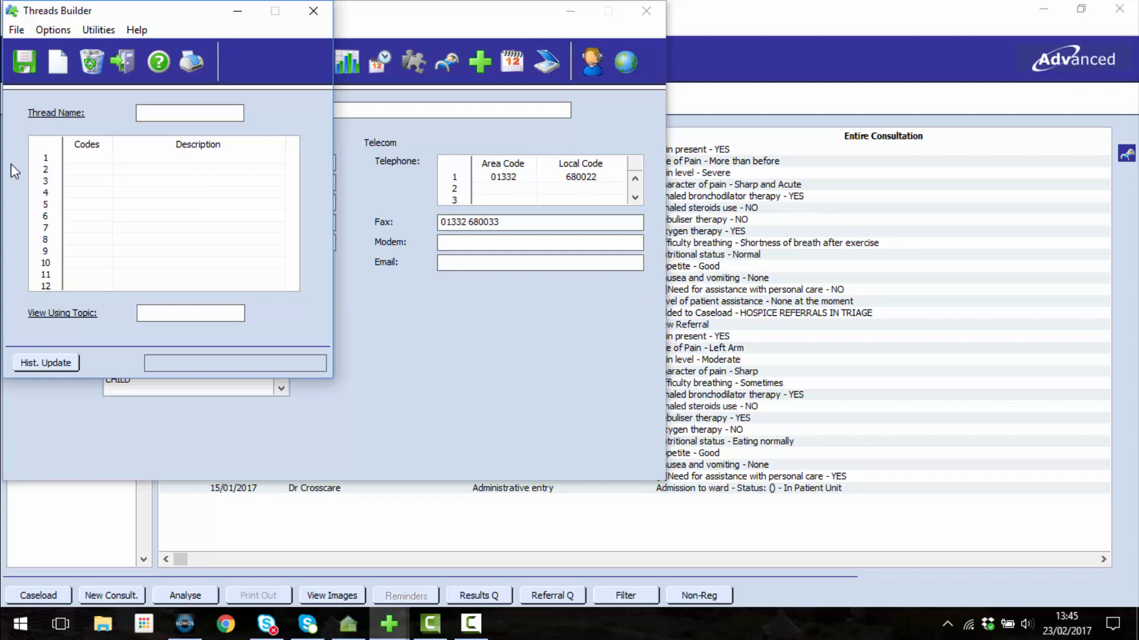
# - Start a thread named BREATHING and add the Nebuliser therapy procedure as its first code
pyautogui.write('BREATHING')
pyautogui.press('Tab')
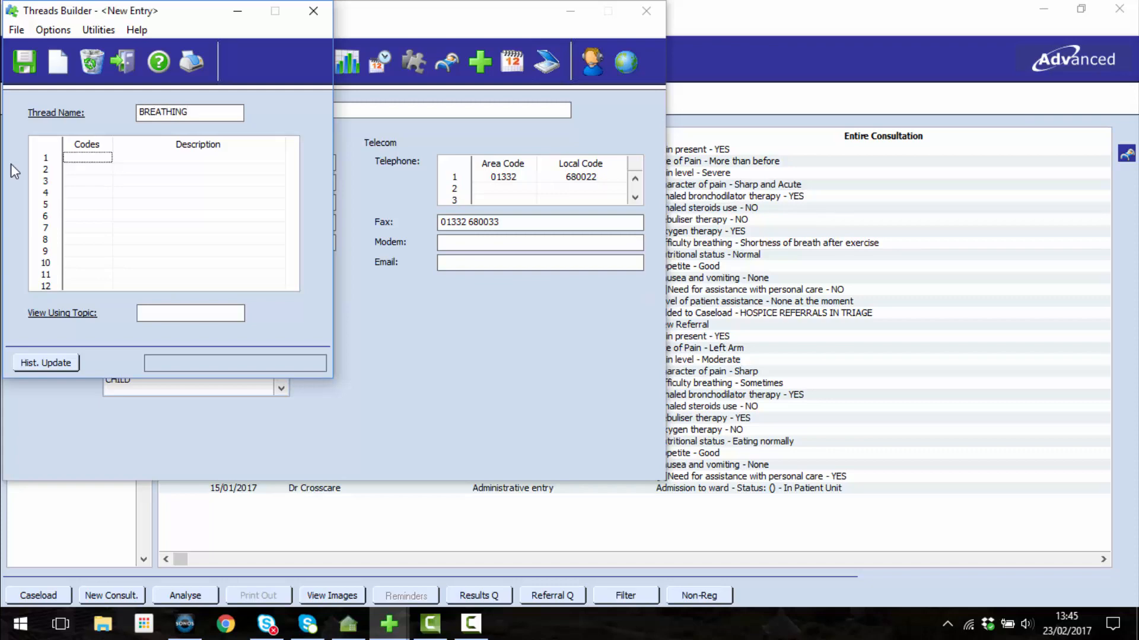
pyautogui.doubleClick(86, 158)
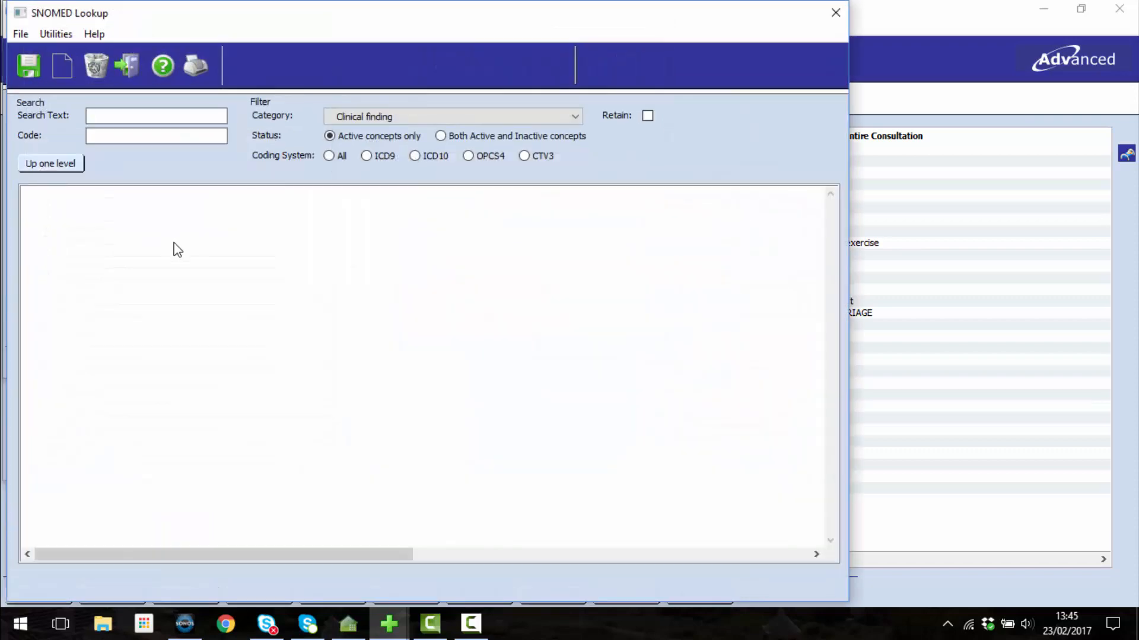
pyautogui.write('nebuliser therap')
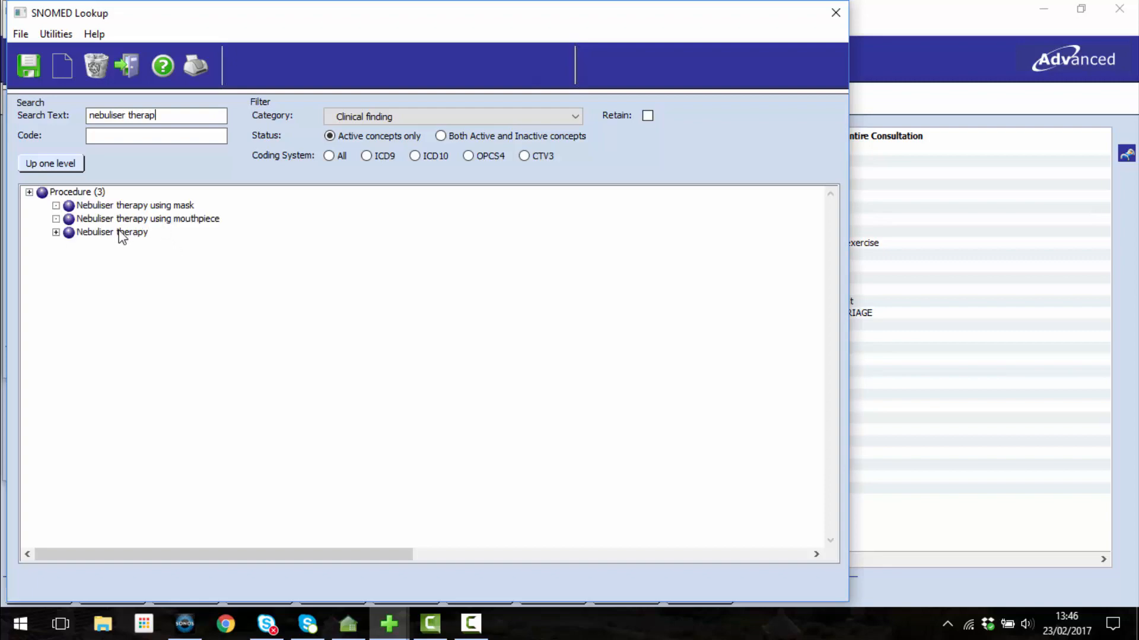
pyautogui.click(114, 233)
pyautogui.click(29, 66)
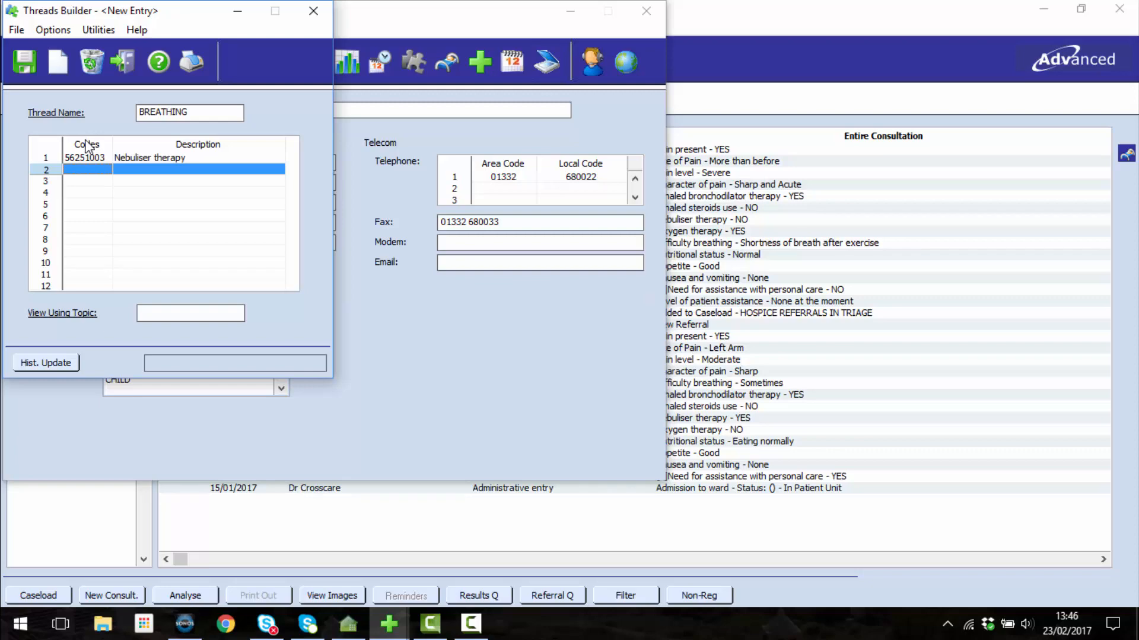
# - Add the Oxygen therapy and Inhaled steroids use codes to the BREATHING thread and save it
pyautogui.click(86, 142)
pyautogui.write('ox')
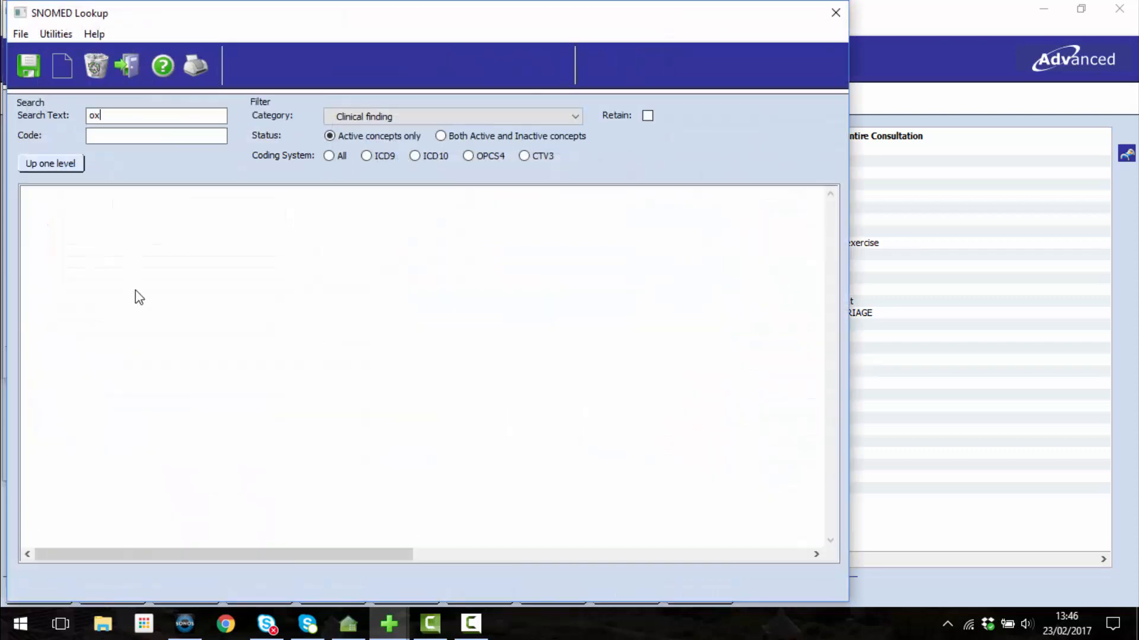
pyautogui.write('ygen therapy')
pyautogui.press('Return')
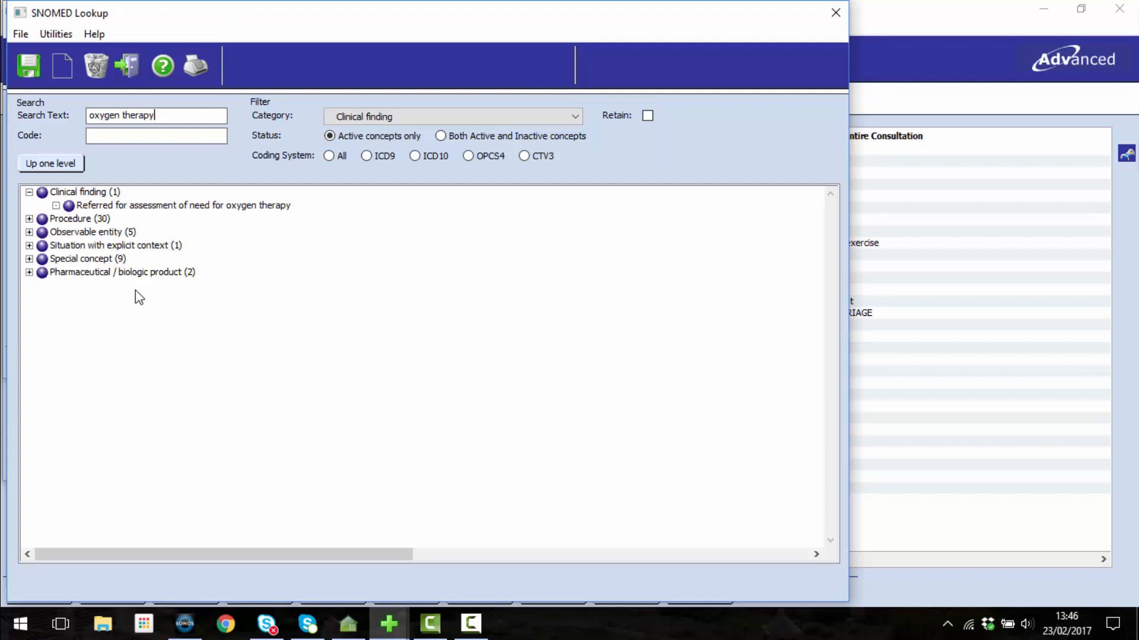
pyautogui.doubleClick(71, 220)
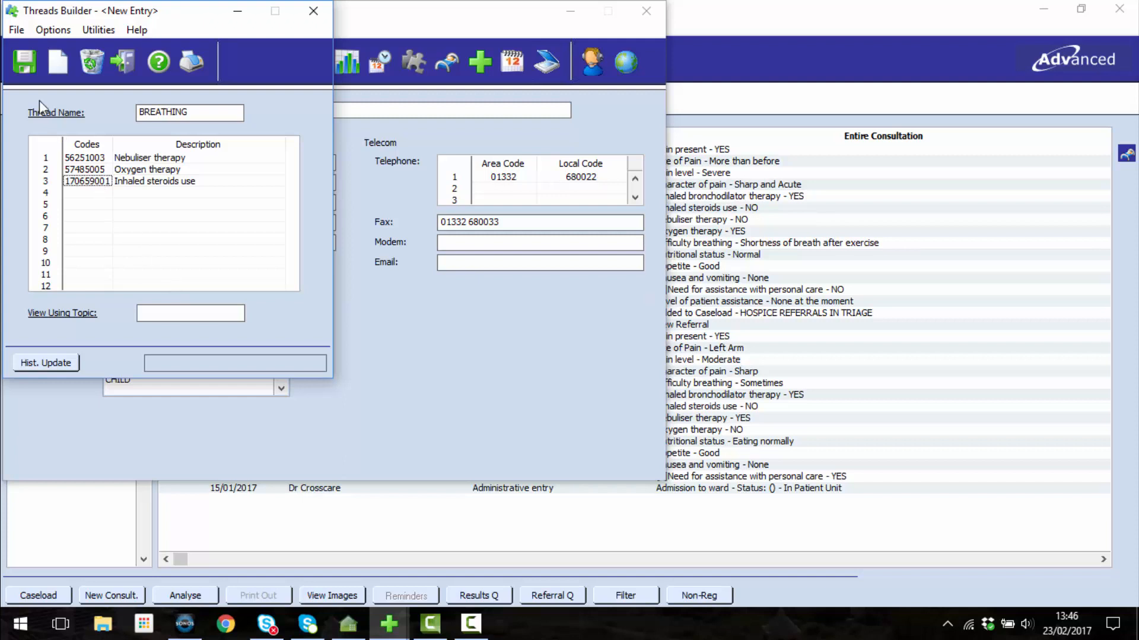
pyautogui.click(21, 64)
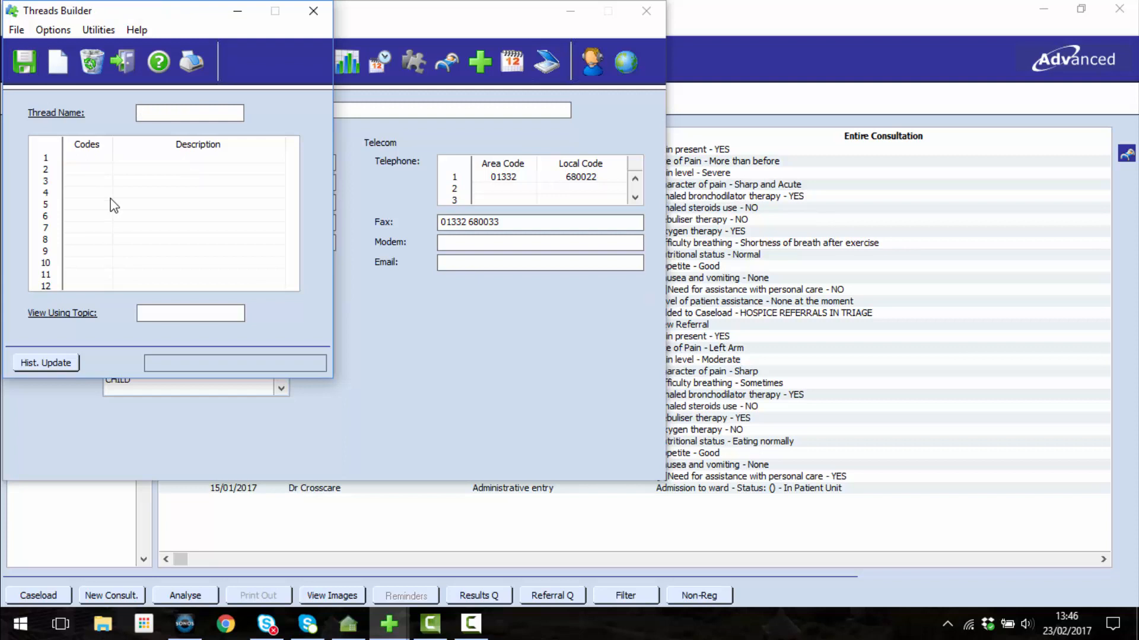
# - Start a thread named CHRONIC_DISEASES and add the clinical finding Asthma as its first code
pyautogui.write('CHRONIC_DISEASES')
pyautogui.press('Tab')
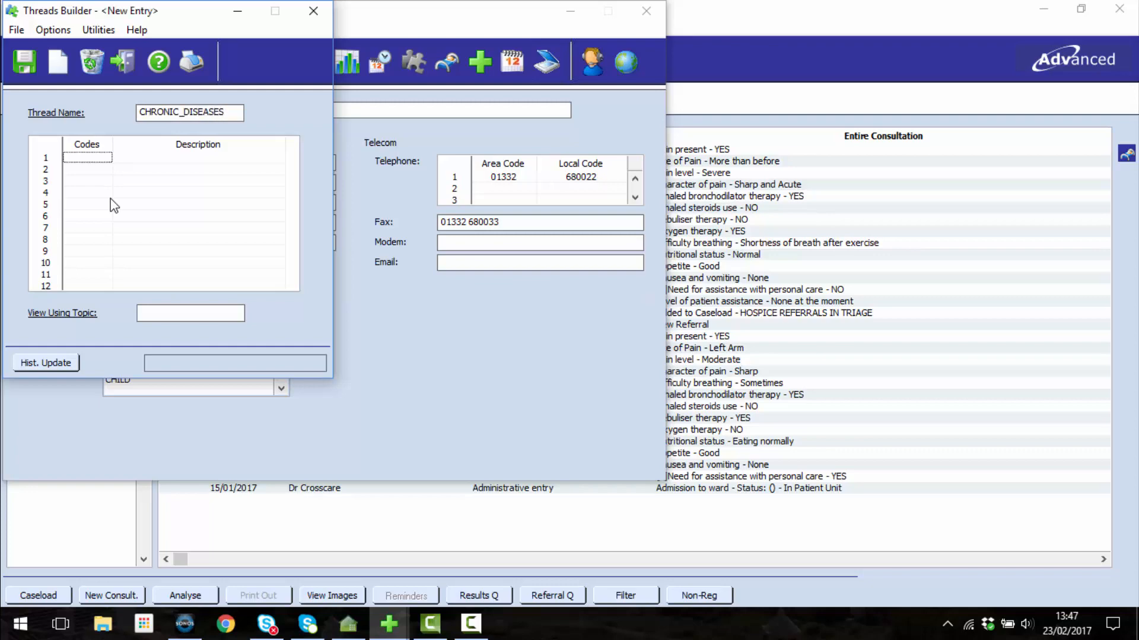
pyautogui.click(87, 143)
pyautogui.write('asthma')
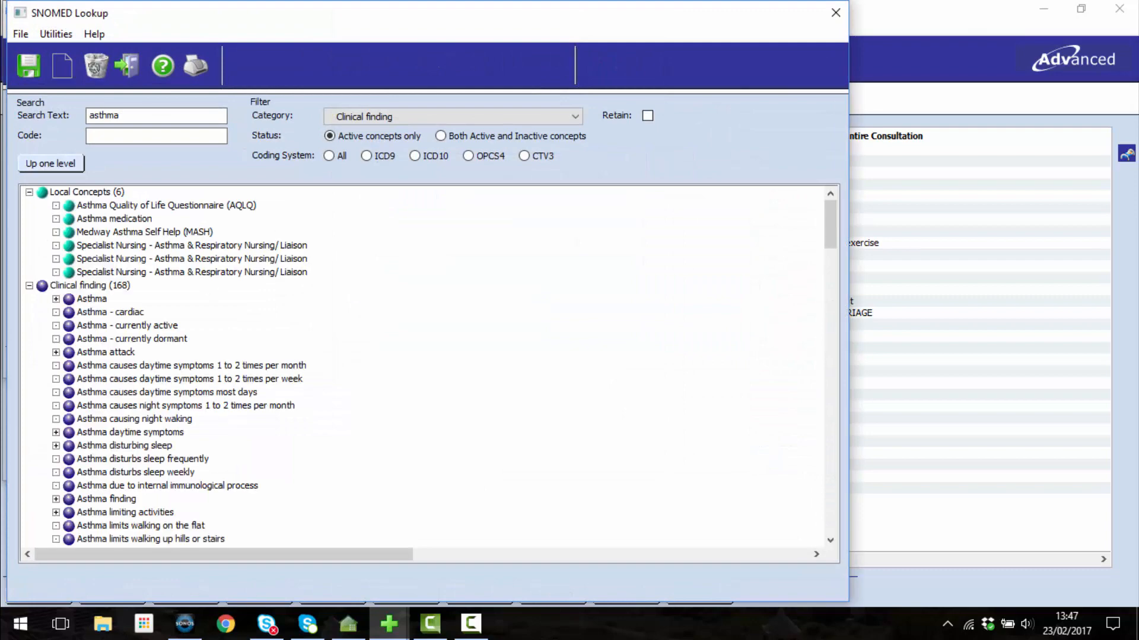
pyautogui.click(95, 299)
pyautogui.click(30, 64)
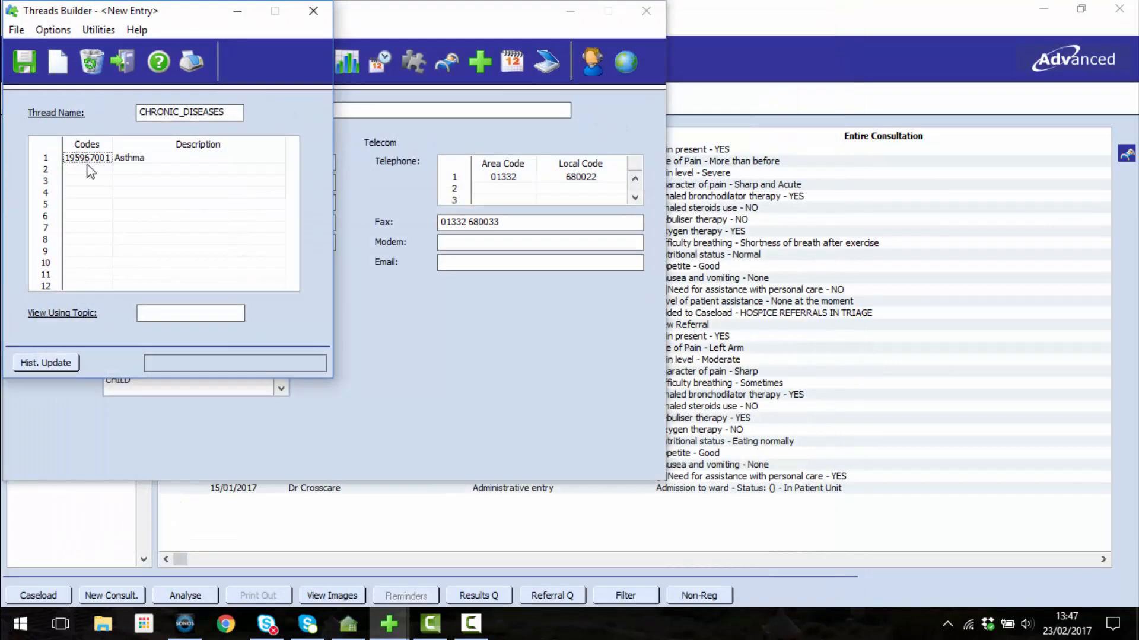
# - Add the first two local Diabetes concepts together, plus COPD, Heart failure and Chronic kidney disease, to the CHRONIC_DISEASES thread
pyautogui.write('diabetes')
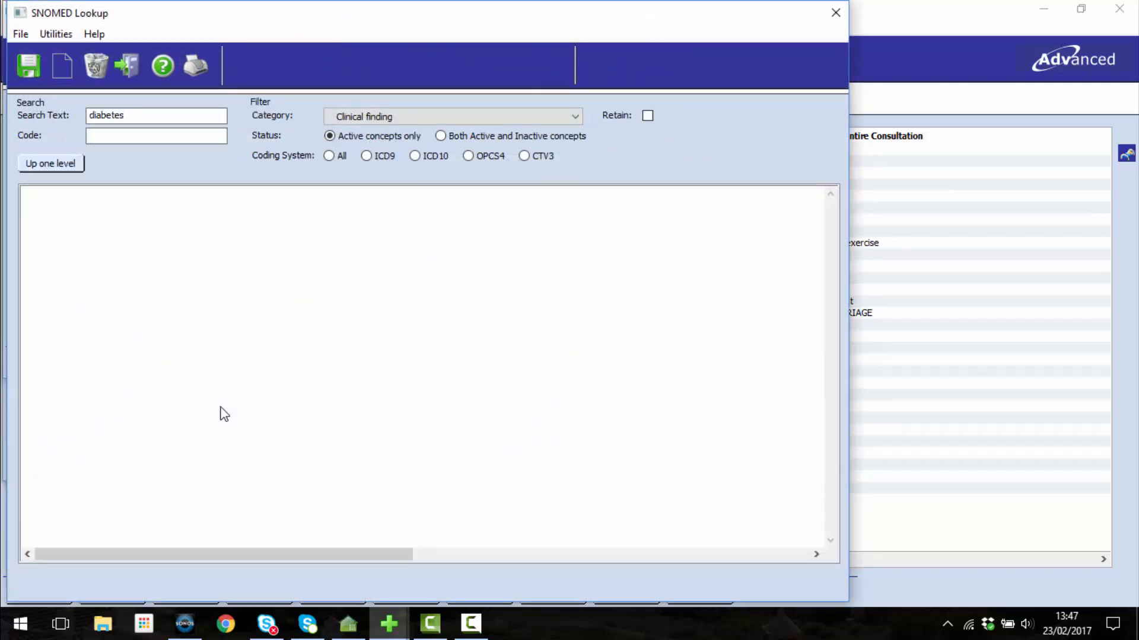
pyautogui.press('Return')
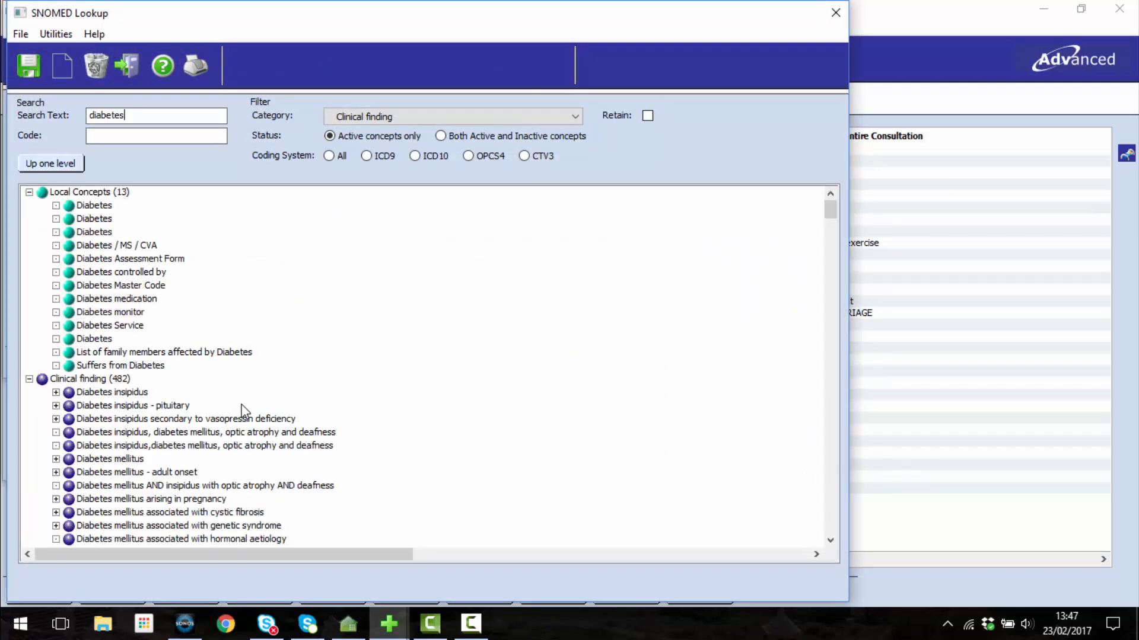
pyautogui.click(93, 221)
pyautogui.keyDown('ctrl'); pyautogui.click(94, 206); pyautogui.keyUp('ctrl')
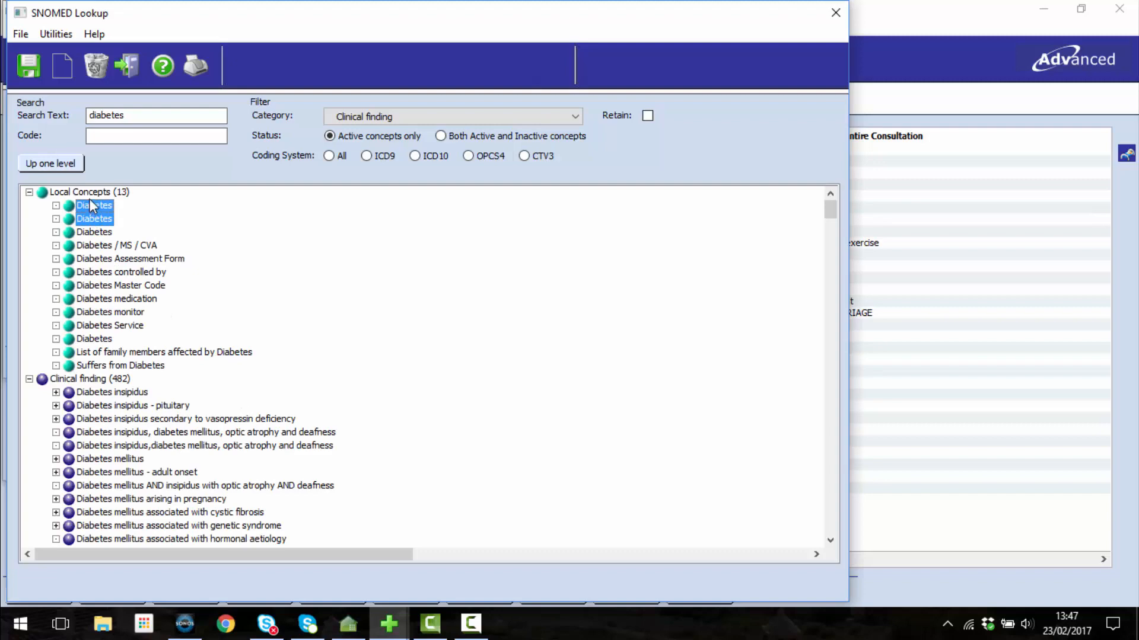
pyautogui.click(29, 66)
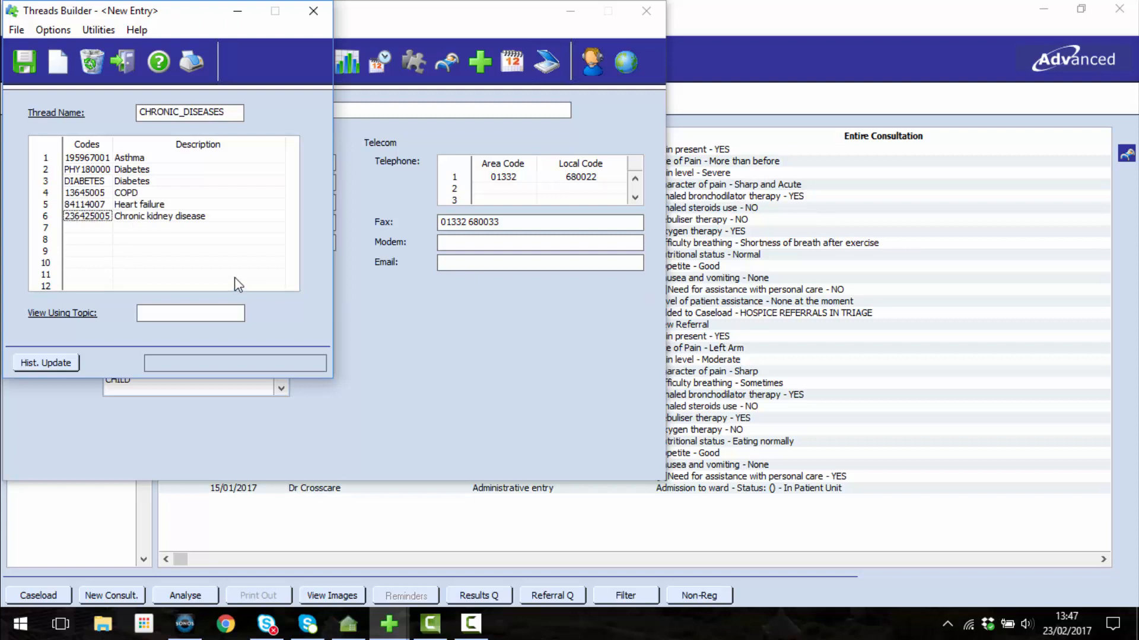
# - Save the CHRONIC_DISEASES thread and exit Threads Builder and System Setup back to the patient's desktop
pyautogui.click(25, 70)
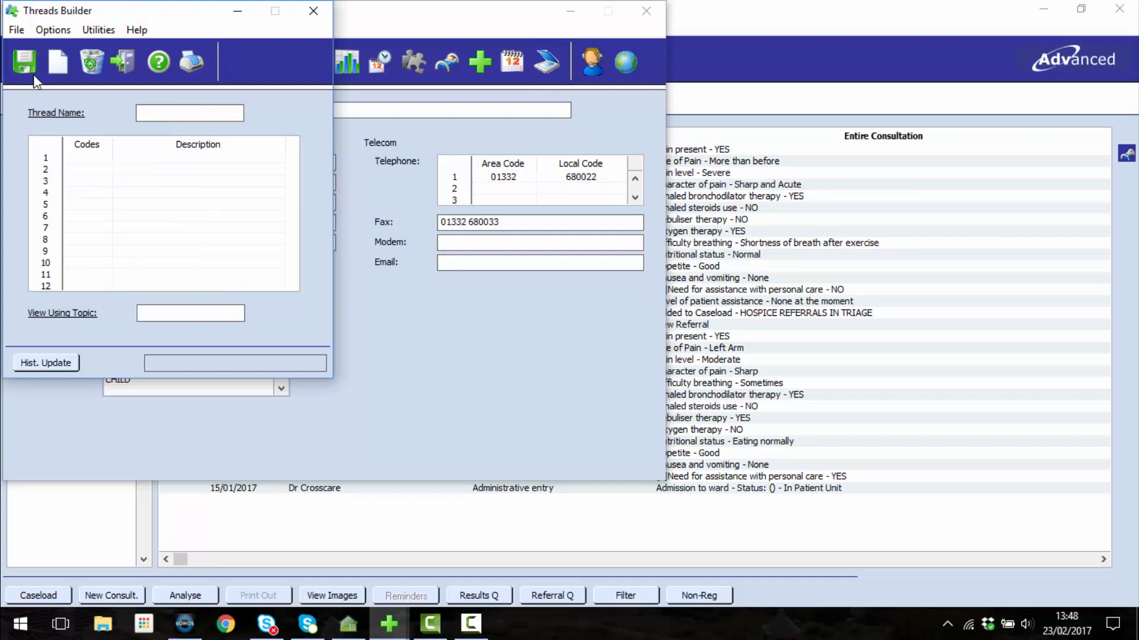
pyautogui.click(126, 65)
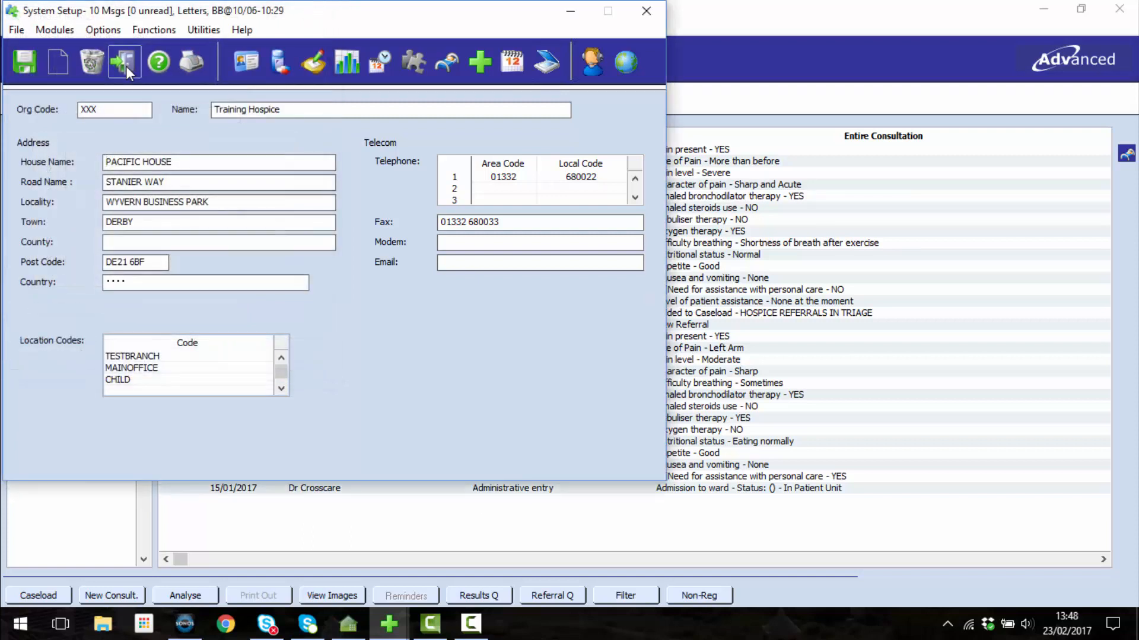
pyautogui.click(126, 66)
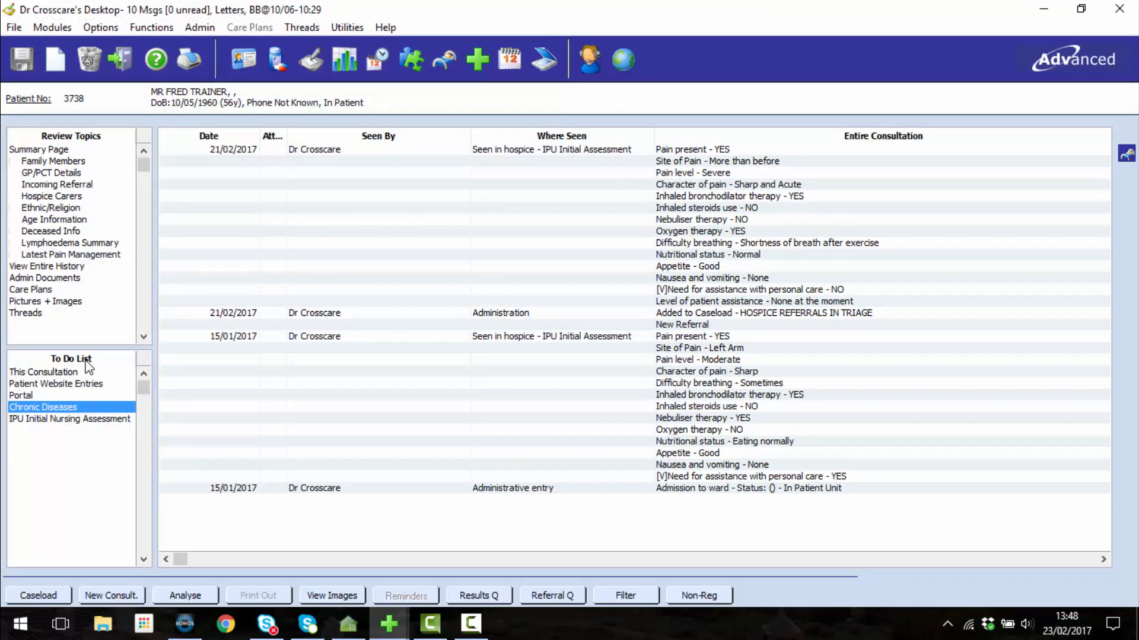
# - Open the IPU Initial Nursing Assessment from the To Do List and advance to its page of pain questions
pyautogui.doubleClick(39, 422)
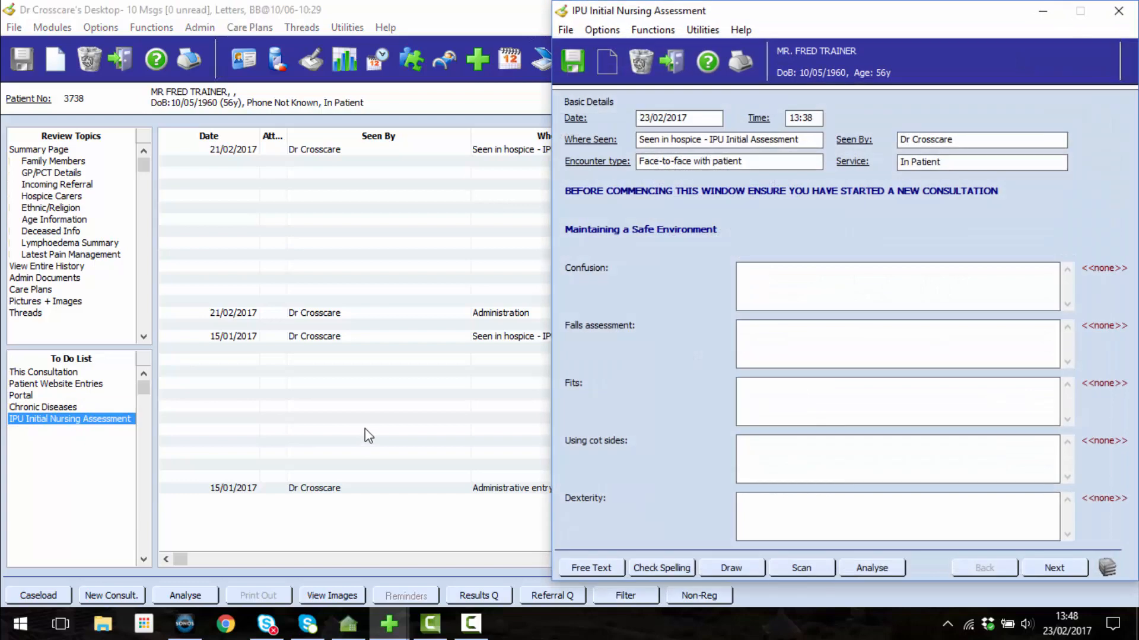
pyautogui.click(1053, 568)
pyautogui.click(1053, 568)
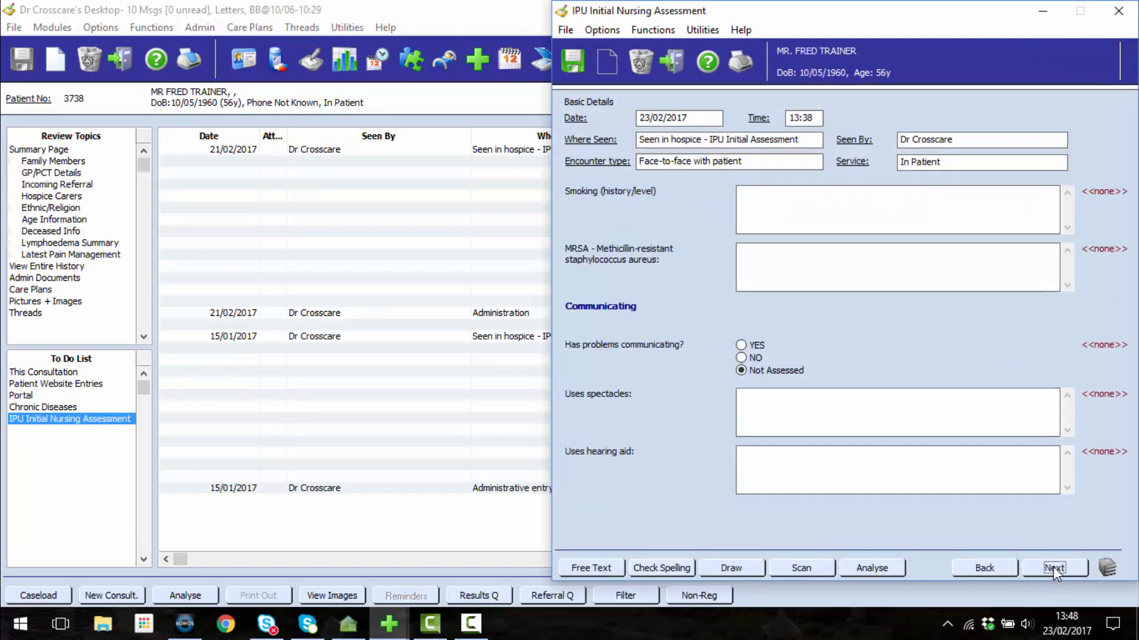
pyautogui.click(1053, 568)
pyautogui.click(1053, 568)
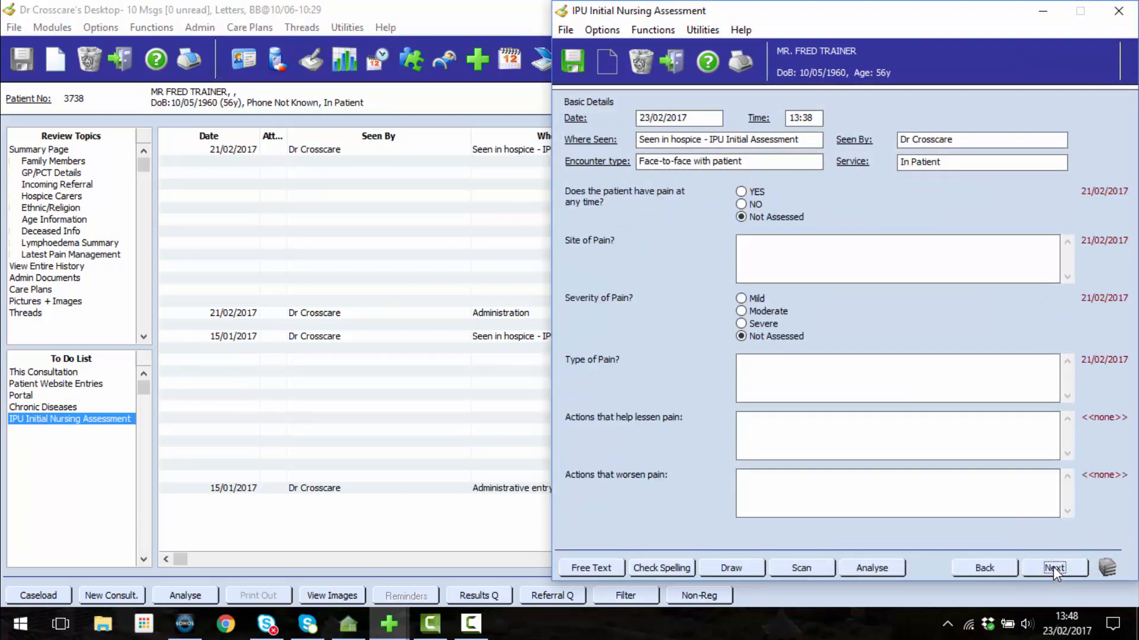
# - Record the site of pain as Arm and its severity as Moderate, and advance to the Breathing questions
pyautogui.click(794, 255)
pyautogui.write('Arm')
pyautogui.press('Tab')
pyautogui.click(763, 312)
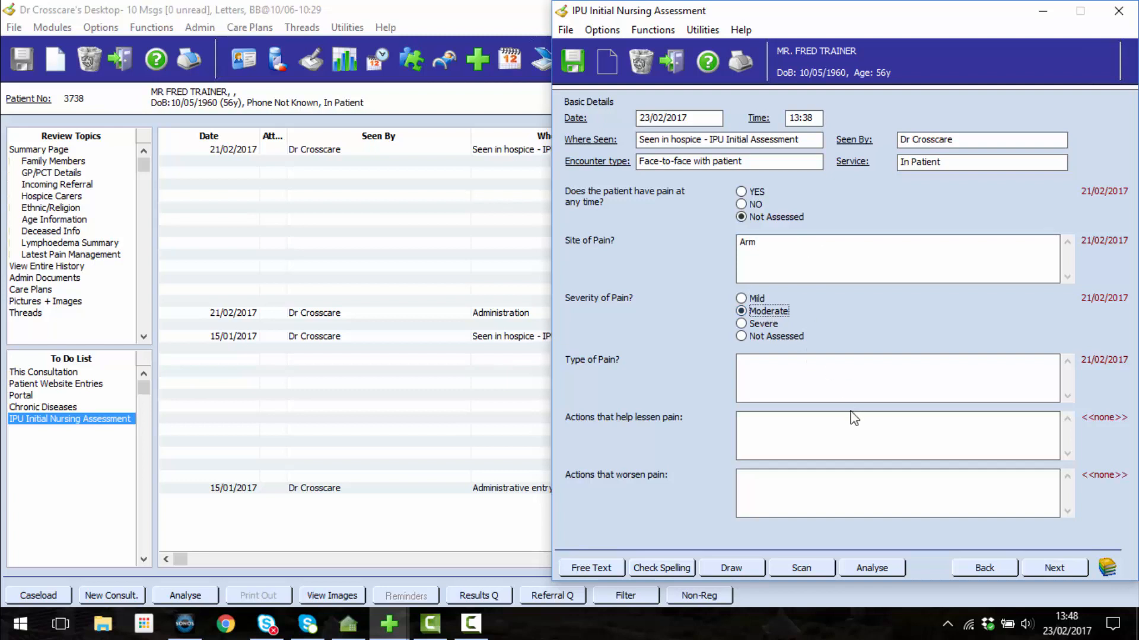
pyautogui.click(1052, 569)
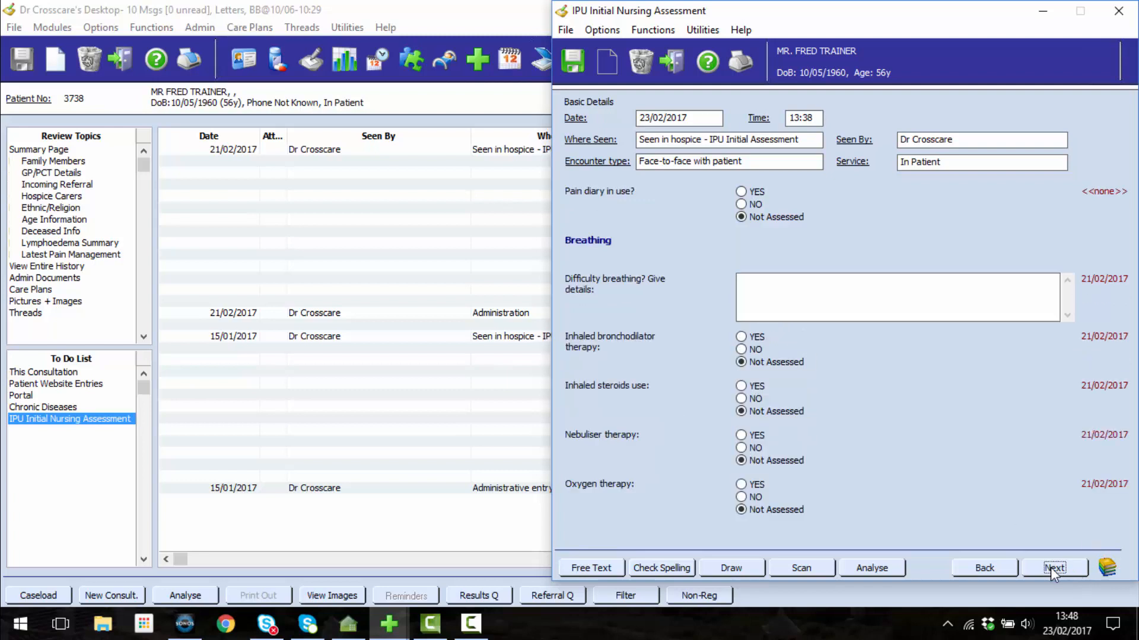
# - Answer YES to inhaled steroids use and page through the remaining questions to complete the nursing assessment
pyautogui.click(755, 386)
pyautogui.click(1059, 570)
pyautogui.click(1059, 569)
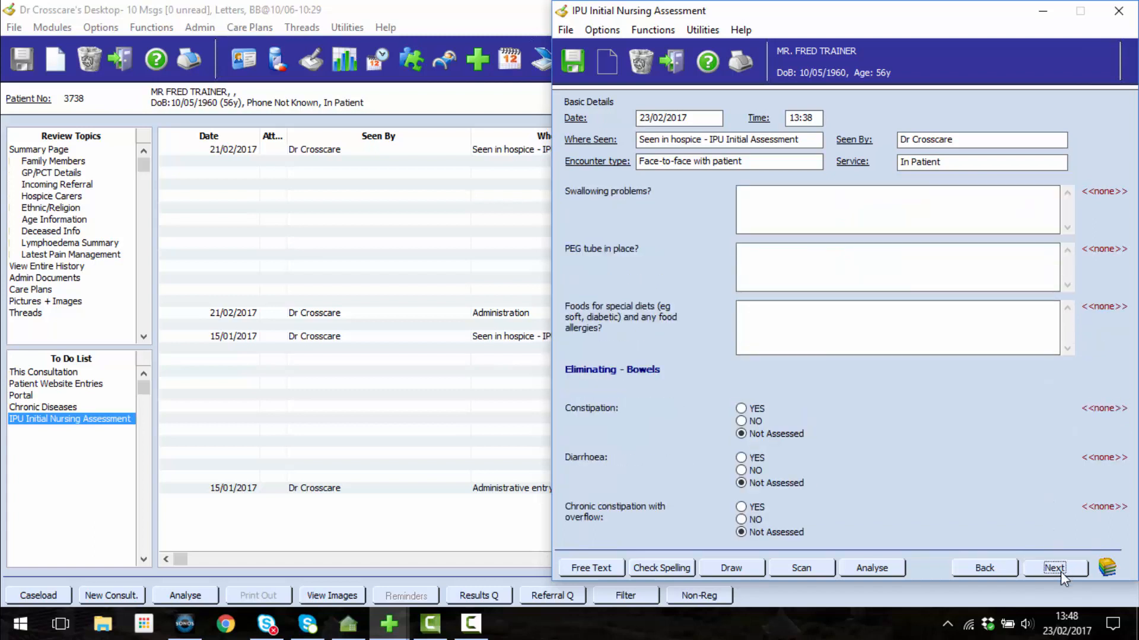
pyautogui.click(1059, 569)
pyautogui.click(1059, 570)
pyautogui.click(1060, 569)
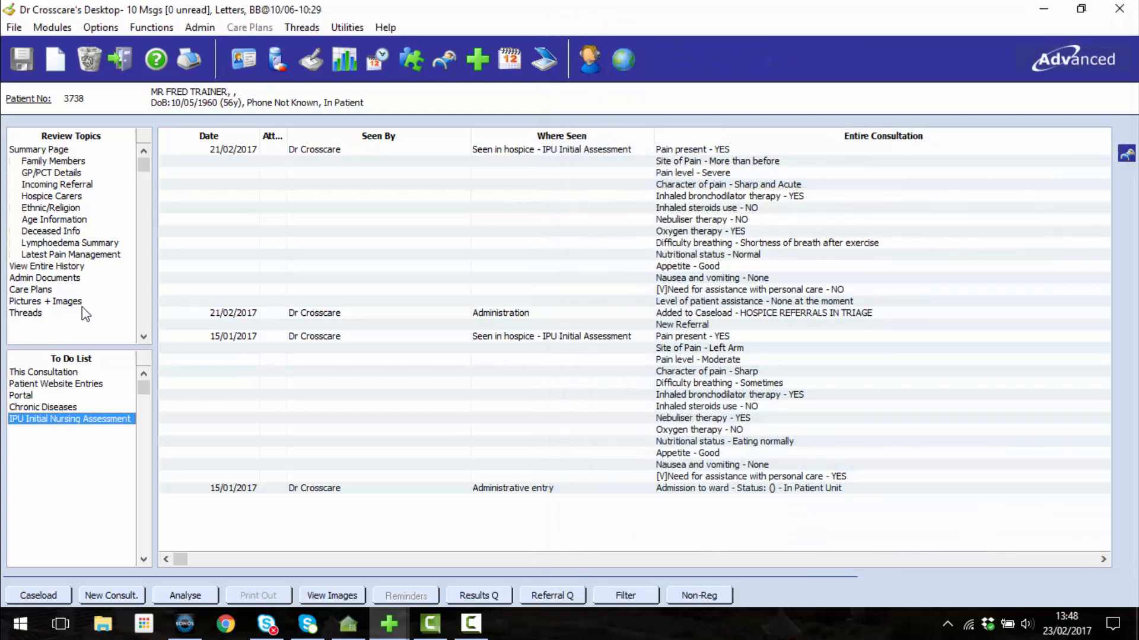
# - Expand Threads in the Review Topics and review the patient's PAIN and BREATHING thread entries
pyautogui.doubleClick(28, 315)
pyautogui.click(143, 335)
pyautogui.click(144, 336)
pyautogui.click(144, 336)
pyautogui.click(143, 336)
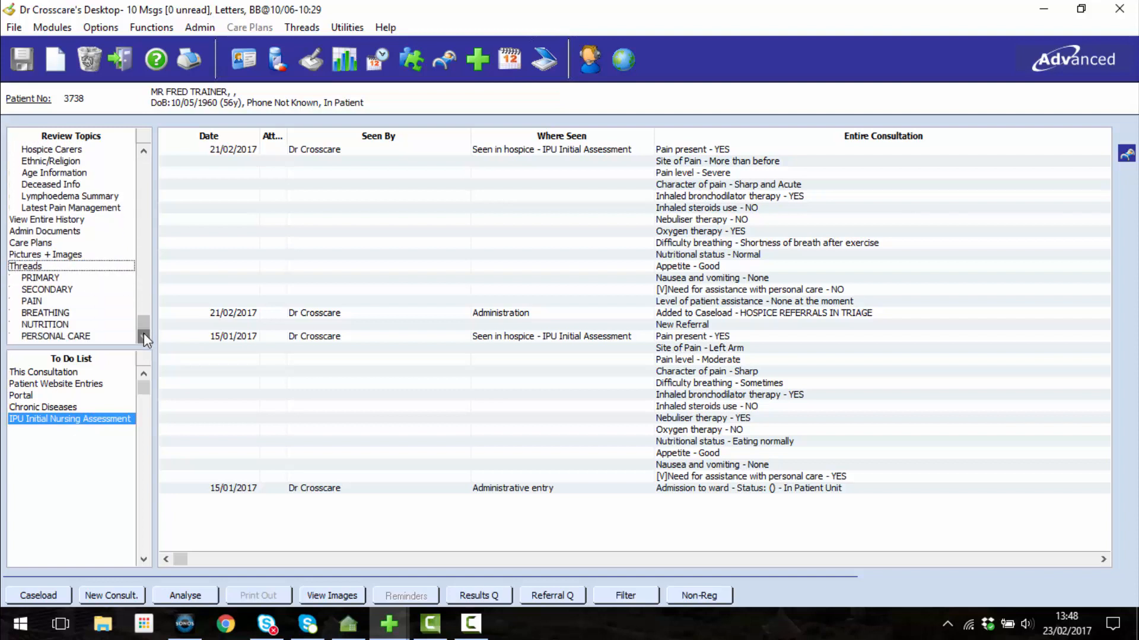
pyautogui.click(49, 301)
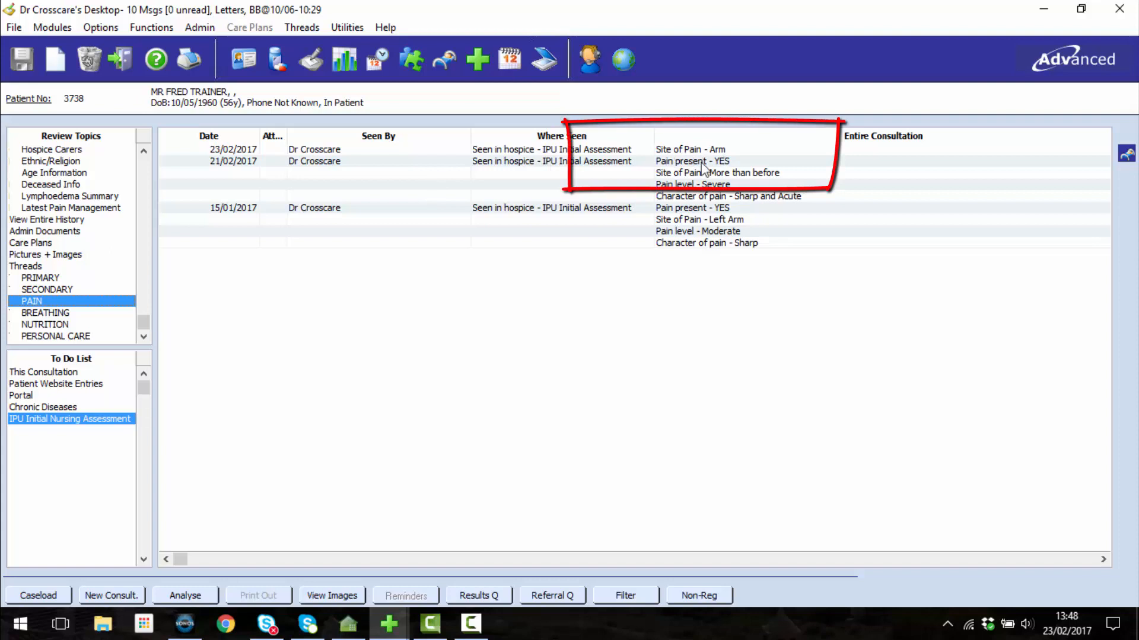
pyautogui.click(60, 313)
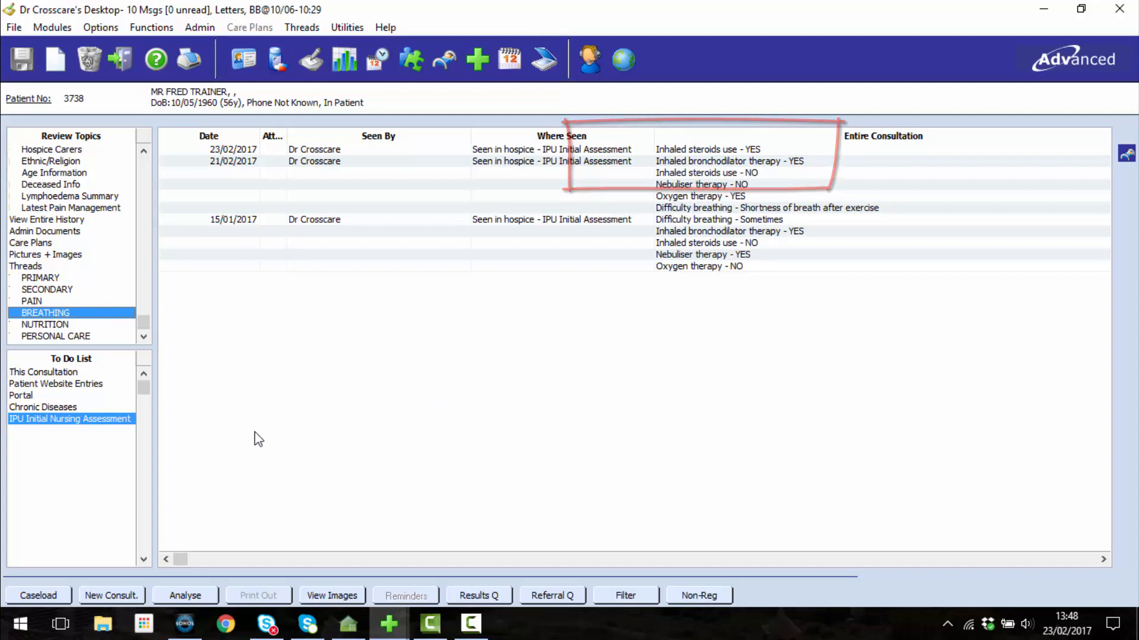
# - Open the Chronic Diseases form from the To Do List, mark COPD and Heart failure, and save it
pyautogui.doubleClick(52, 408)
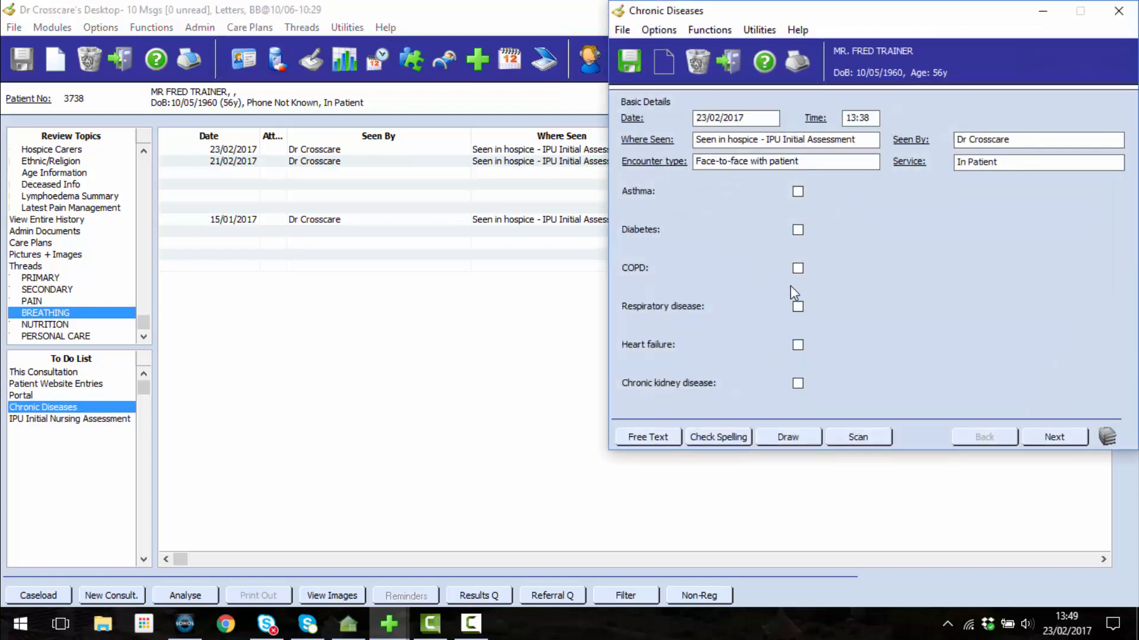
pyautogui.click(798, 268)
pyautogui.click(798, 345)
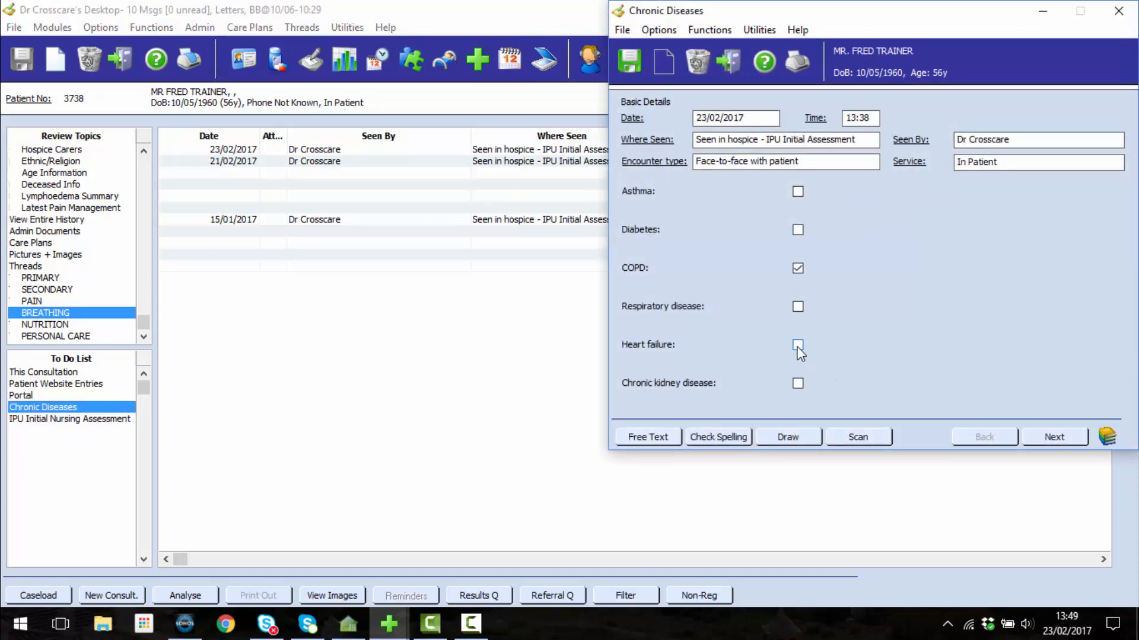
pyautogui.click(635, 63)
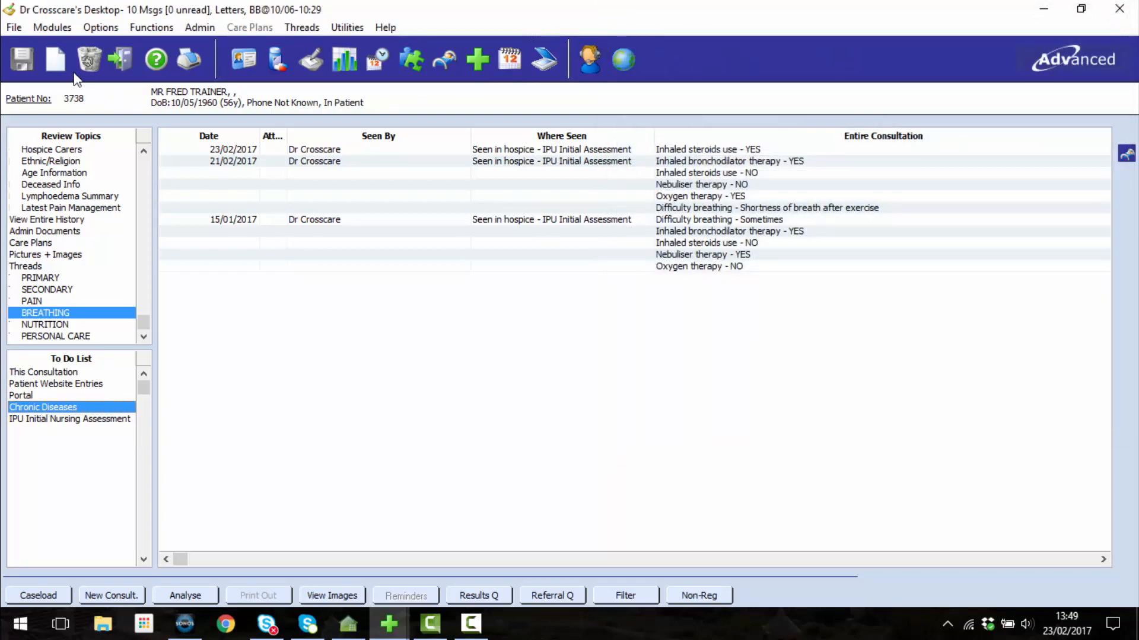
# - Clear the desktop, reload the same patient, and view the CHRONIC_DISEASES thread under Threads
pyautogui.click(57, 59)
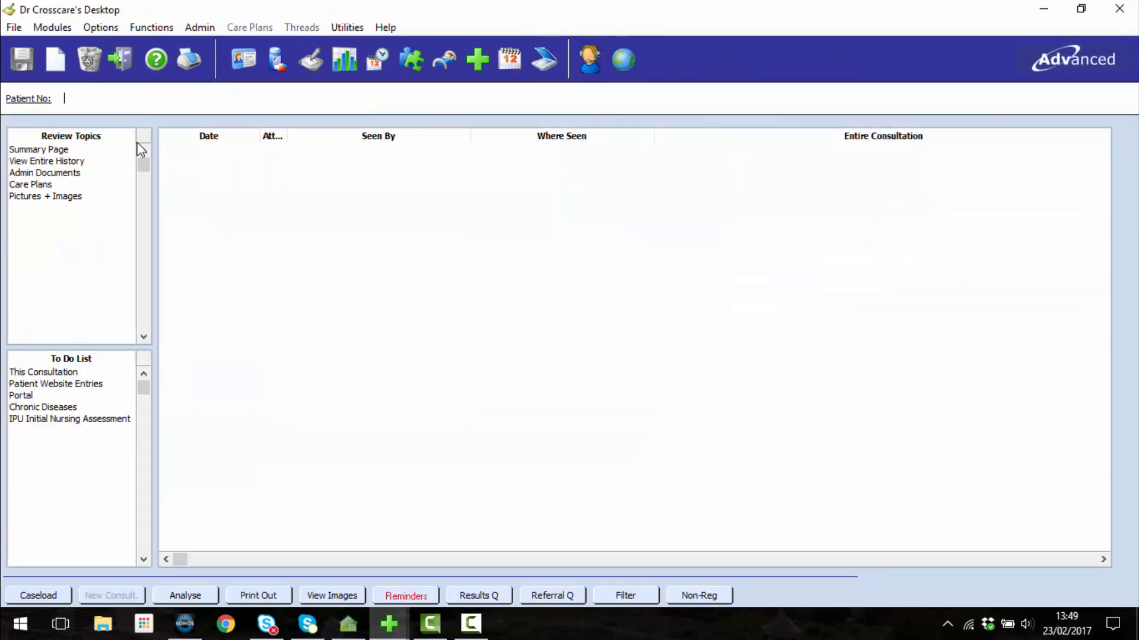
pyautogui.doubleClick(388, 245)
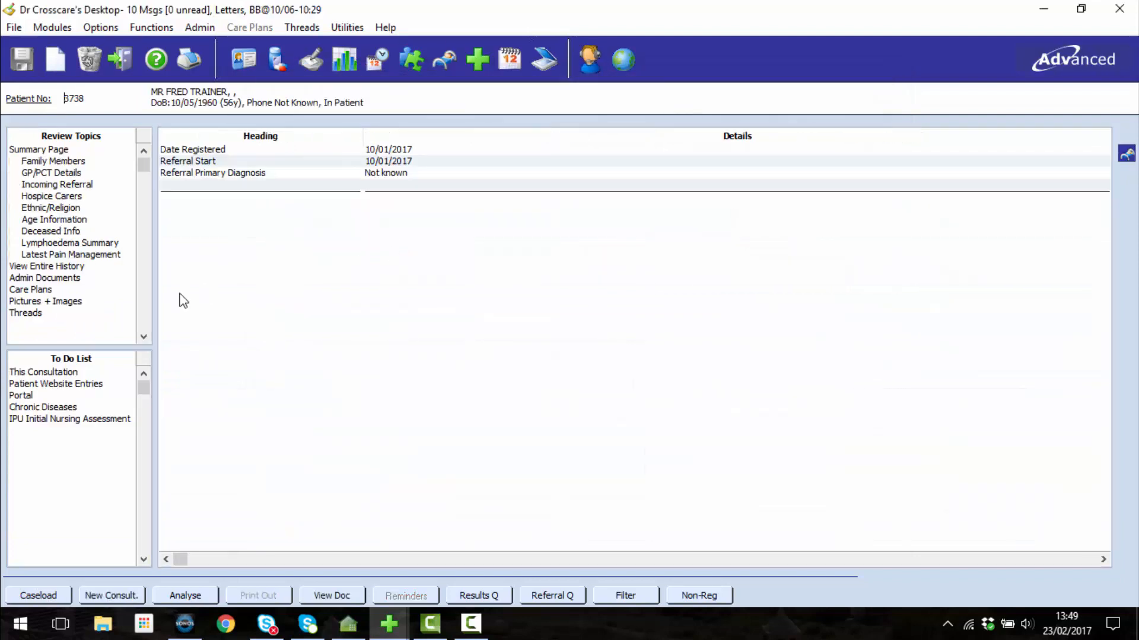
pyautogui.click(37, 315)
pyautogui.click(144, 325)
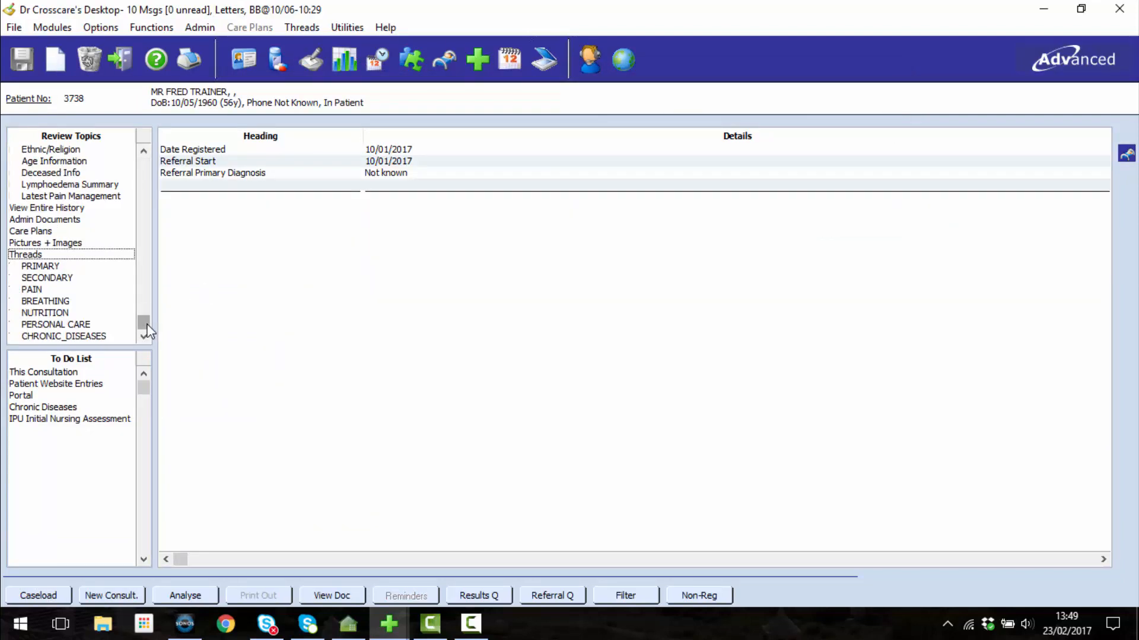
pyautogui.click(94, 337)
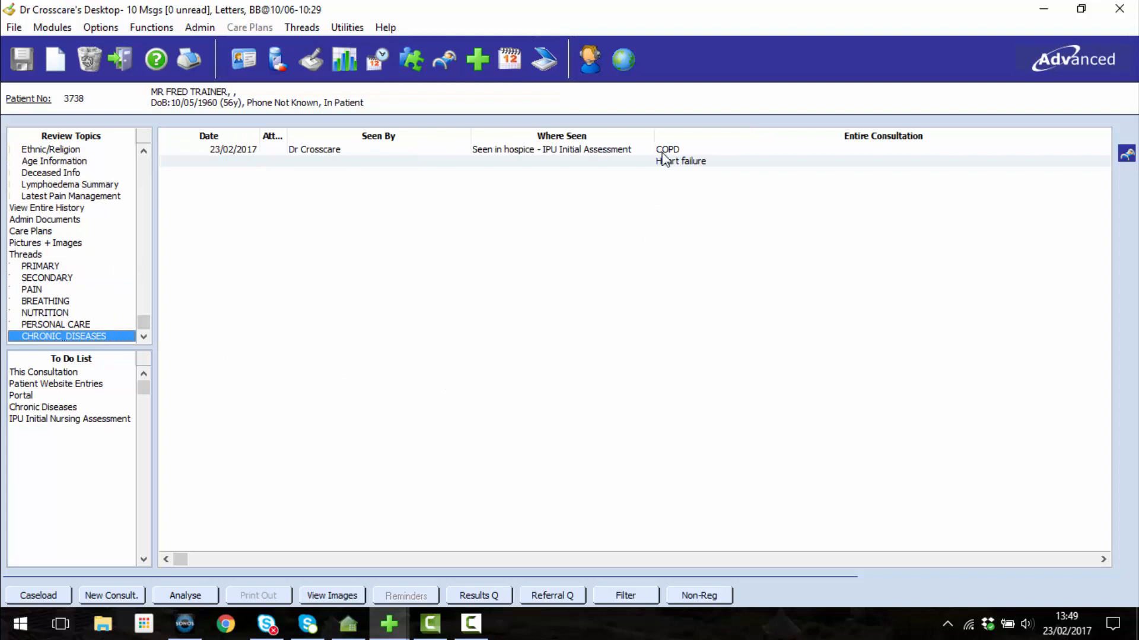